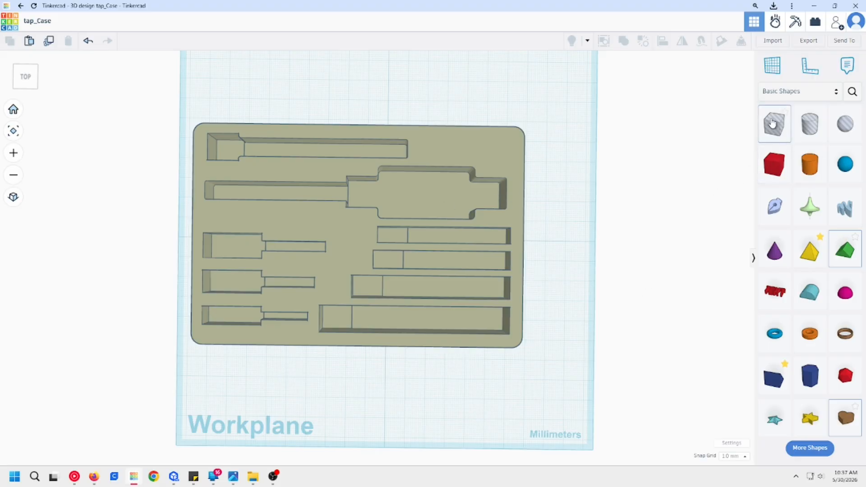
# Step: Place a 164 × 125 mm hole box over the case, leaving only the pocket-end strip uncovered, and select both shapes
pyautogui.moveTo(773, 124); pyautogui.dragTo(492, 351)
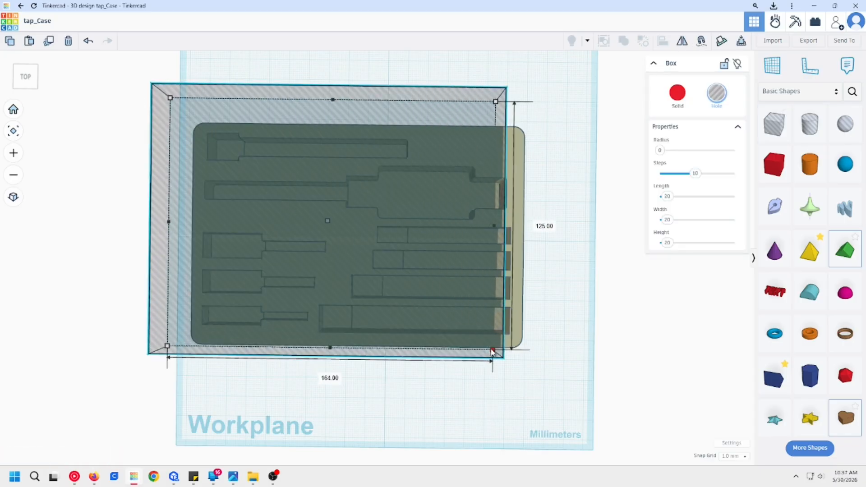
pyautogui.moveTo(528, 265); pyautogui.dragTo(467, 270, button='middle')
pyautogui.moveTo(401, 342); pyautogui.dragTo(345, 301)
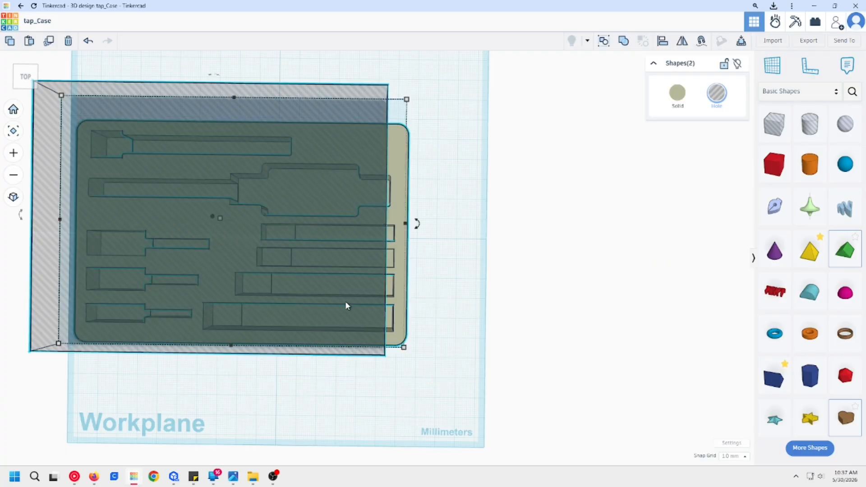
# Step: Undo the trial grouping, shift the case slightly out from under the hole box, and group both to keep only the end strip
pyautogui.hotkey('ctrl', 'g')
pyautogui.hotkey('ctrl', 'z')
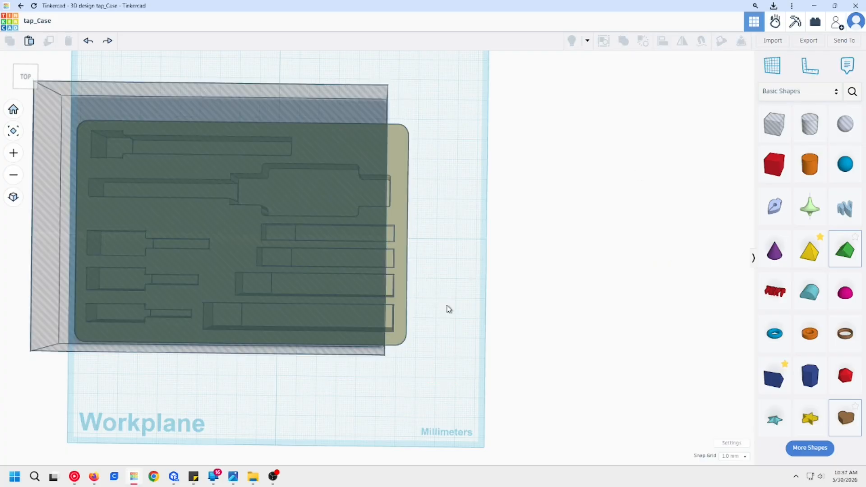
pyautogui.click(346, 260)
pyautogui.click(401, 257)
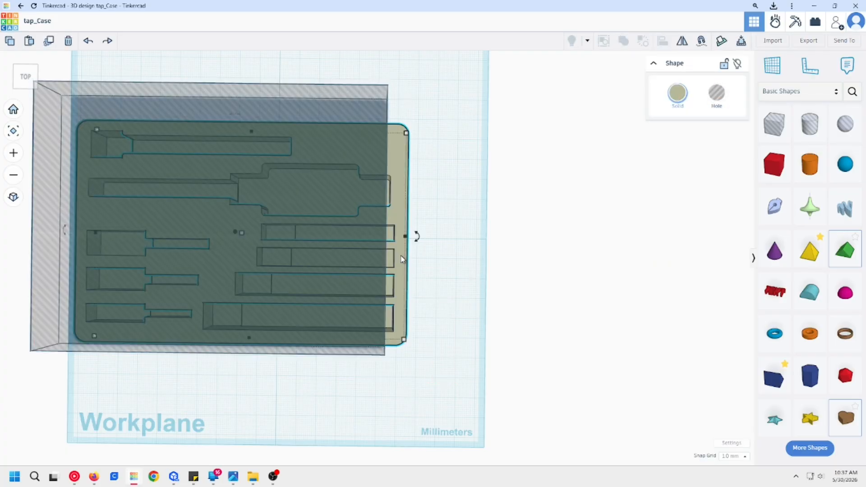
pyautogui.keyDown('shift'); pyautogui.click(333, 203); pyautogui.keyUp('shift')
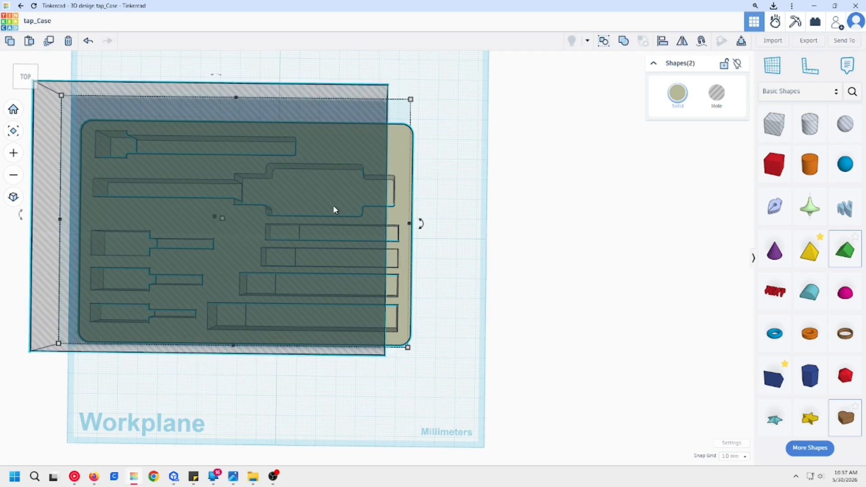
pyautogui.hotkey('ctrl', 'g')
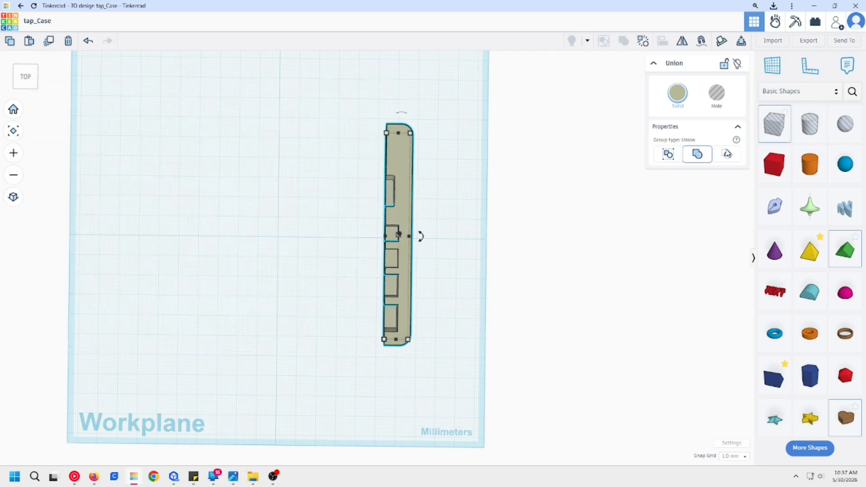
# Step: Discard the trial hole box and place a solid box beside the outer edge of the strip
pyautogui.moveTo(774, 124); pyautogui.dragTo(516, 190)
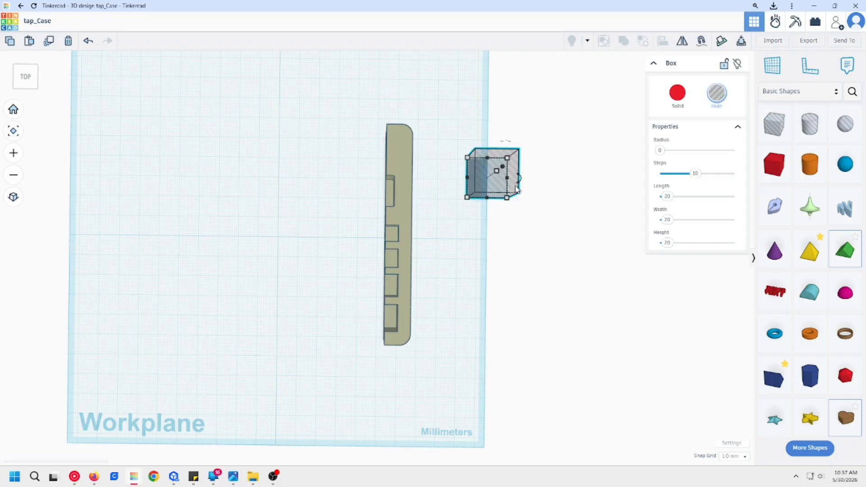
pyautogui.hotkey('ctrl', 'z')
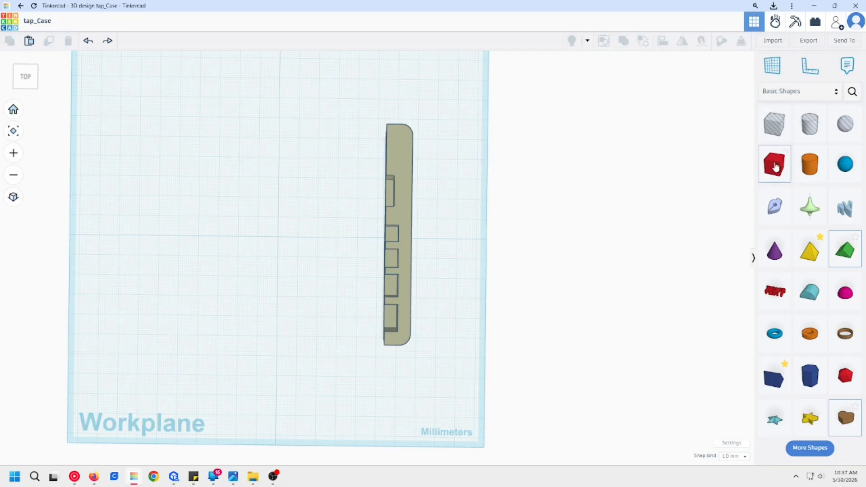
pyautogui.moveTo(775, 167); pyautogui.dragTo(440, 188)
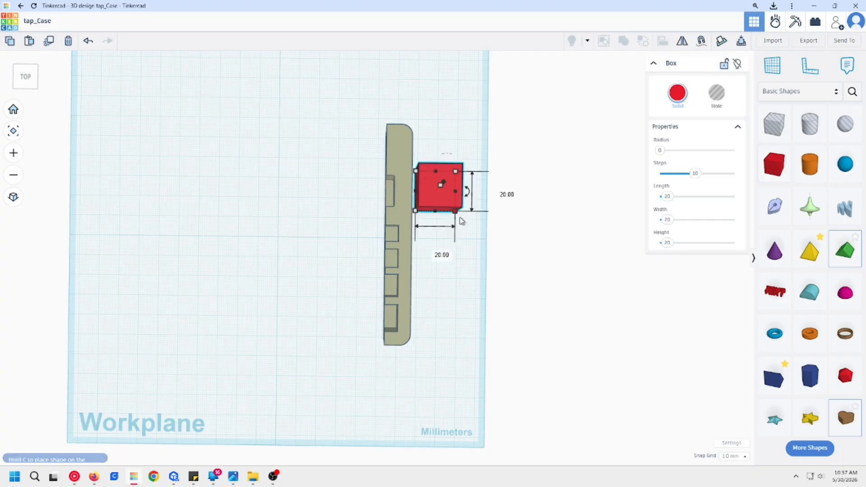
pyautogui.click(314, 340)
pyautogui.press('r')
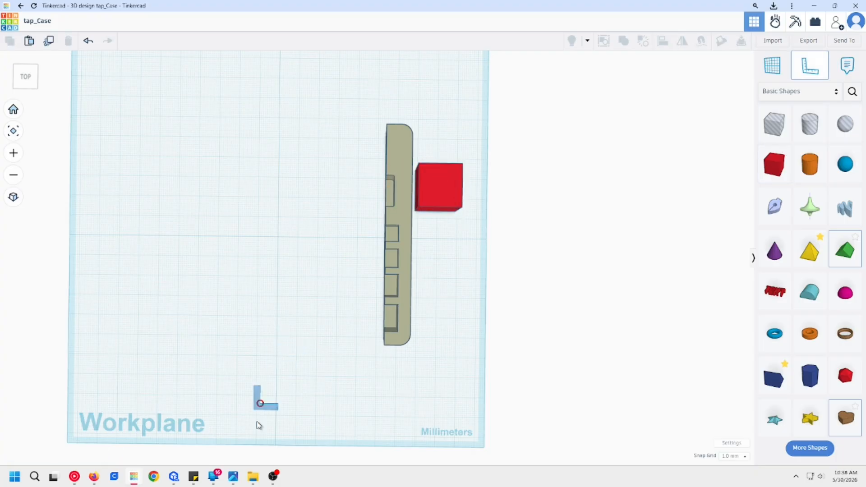
pyautogui.click(275, 396)
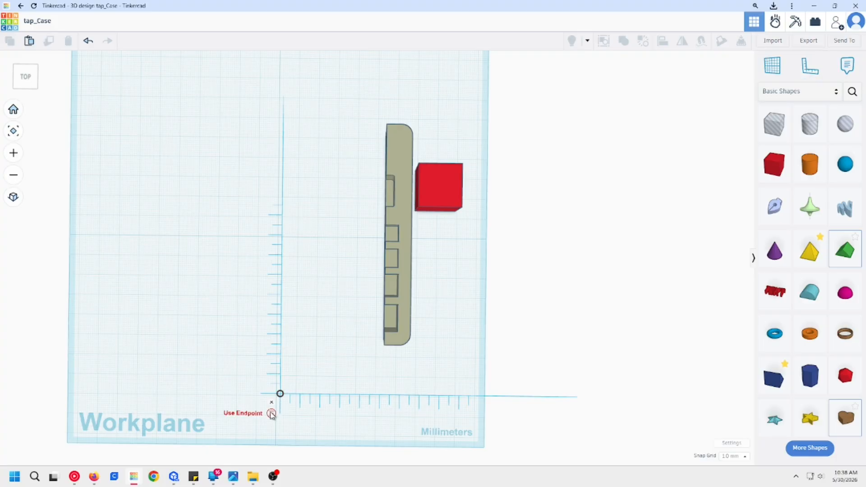
pyautogui.click(443, 179)
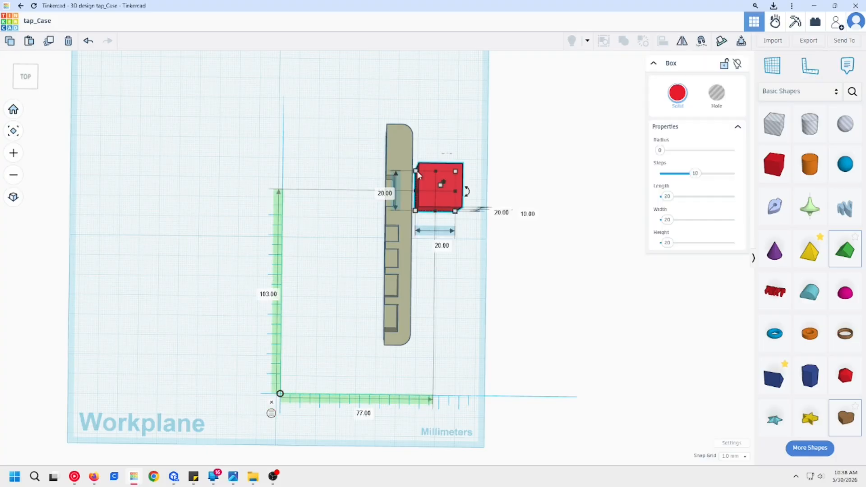
pyautogui.click(271, 401)
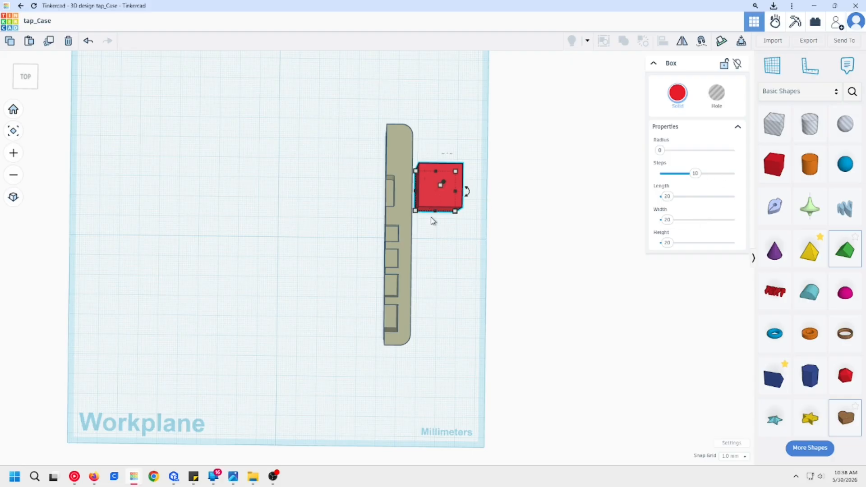
# Step: Place a ruler on the workplane below the strip and set the solid box's width to 12 mm
pyautogui.click(405, 251)
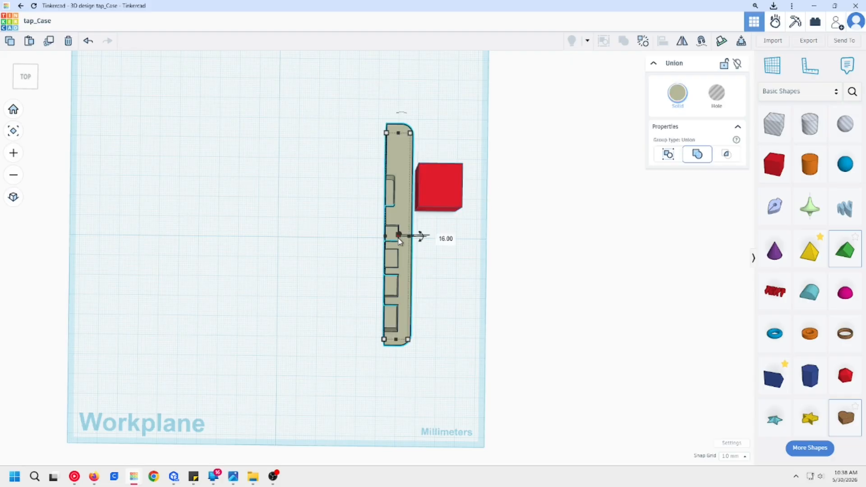
pyautogui.press('r')
pyautogui.click(280, 415)
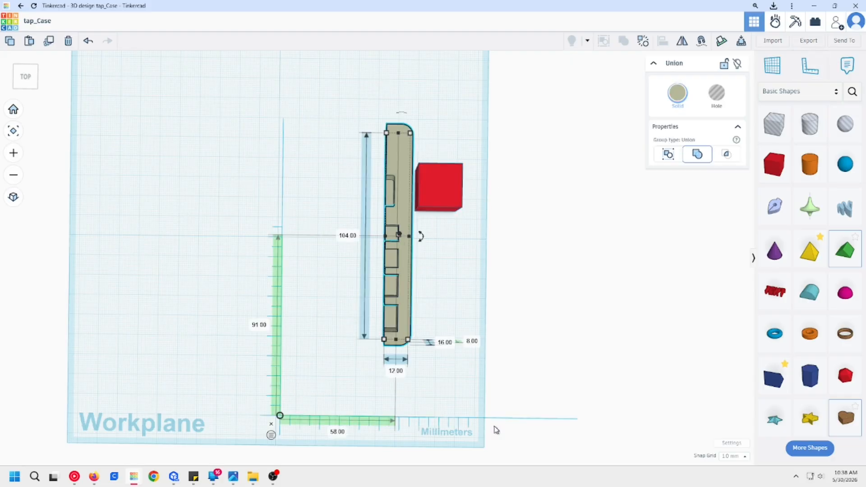
pyautogui.click(440, 197)
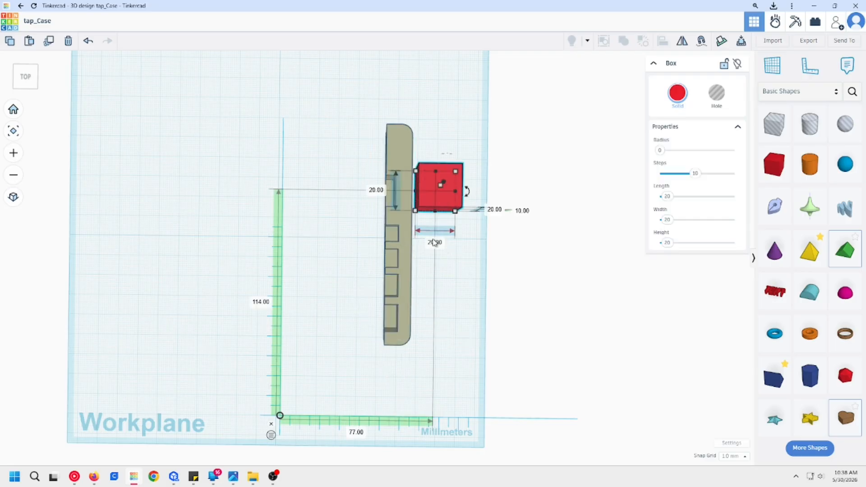
pyautogui.write('12')
pyautogui.press('Return')
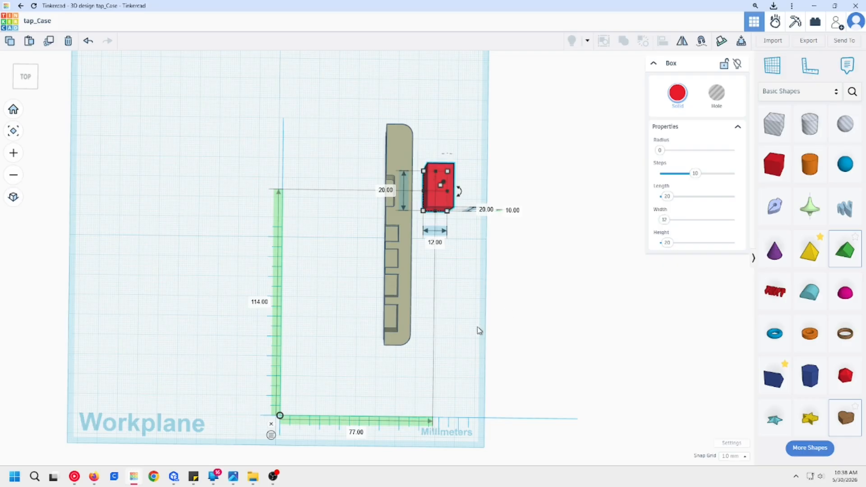
# Step: Drop the box onto a temporary workplane set at the strip's wide pocket floor, and restore the default workplane
pyautogui.click(594, 223)
pyautogui.click(452, 194)
pyautogui.click(391, 201)
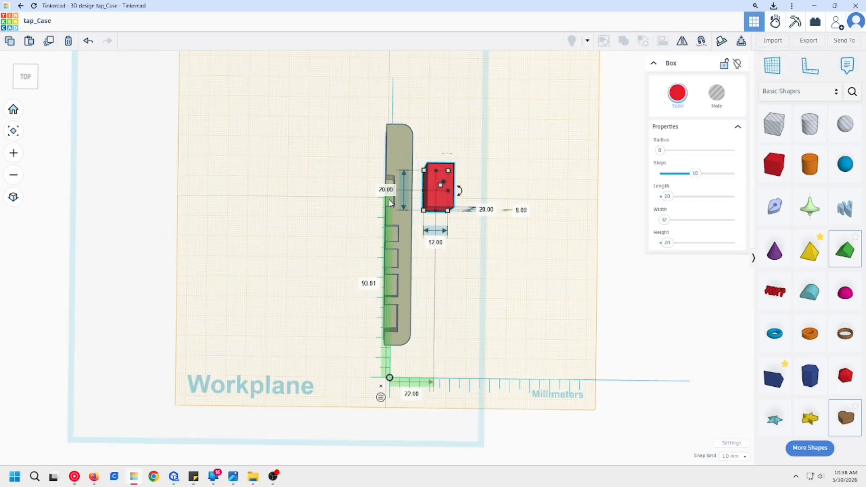
pyautogui.press('d')
pyautogui.press('w')
pyautogui.click(422, 282)
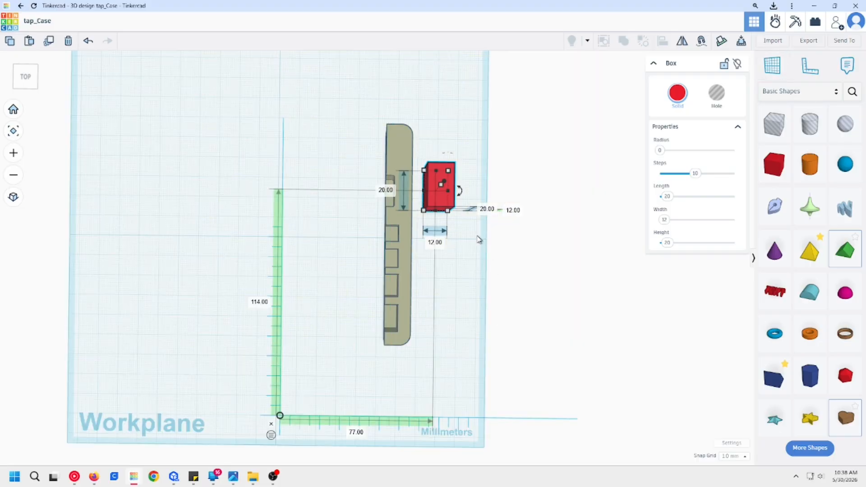
pyautogui.click(407, 350)
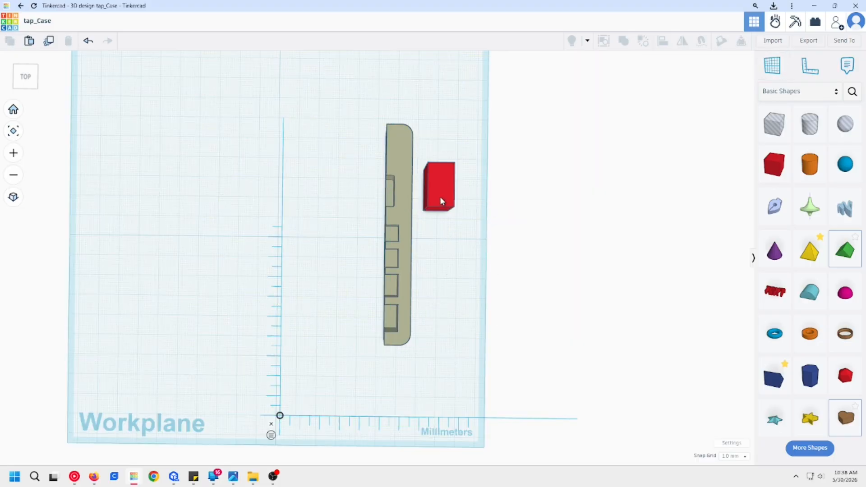
# Step: Move the solid box over the strip's wide upper pocket and set its height to 10 mm
pyautogui.moveTo(440, 201); pyautogui.dragTo(401, 202)
pyautogui.scroll(2, 440, 250)
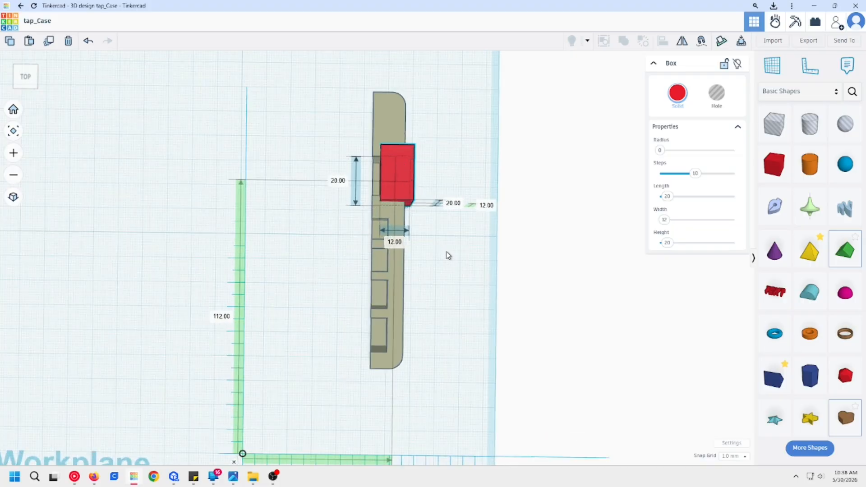
pyautogui.moveTo(447, 255); pyautogui.dragTo(500, 242, button='right')
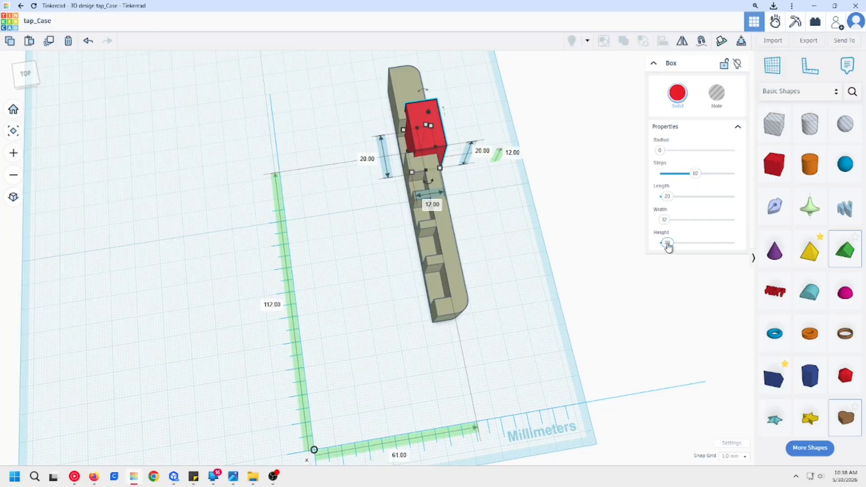
pyautogui.click(667, 244)
pyautogui.write('10')
pyautogui.press('Return')
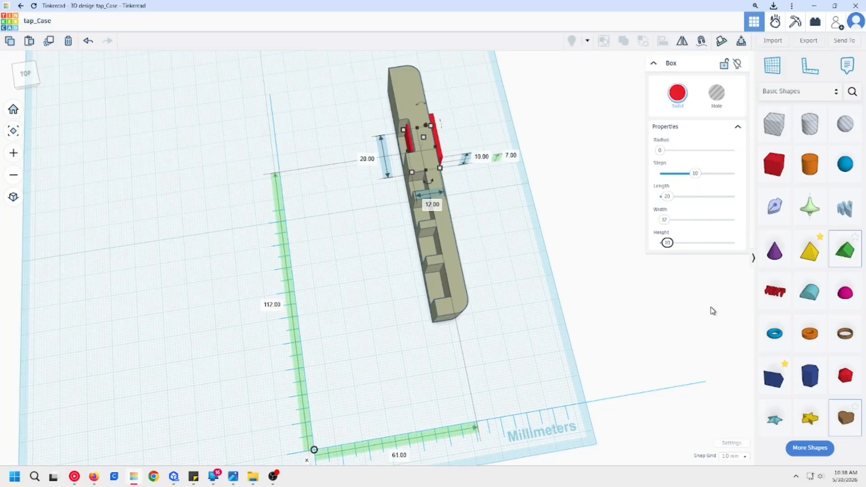
# Step: Set the solid box's width to 8 mm
pyautogui.click(664, 220)
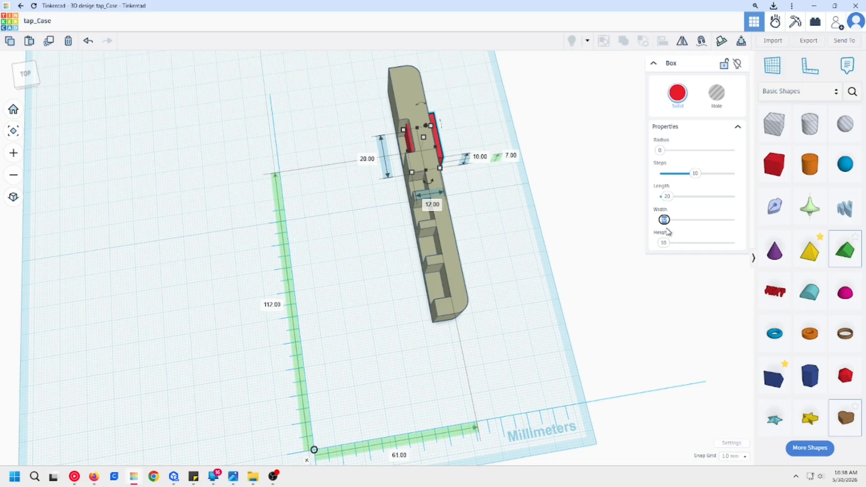
pyautogui.write('8')
pyautogui.press('Return')
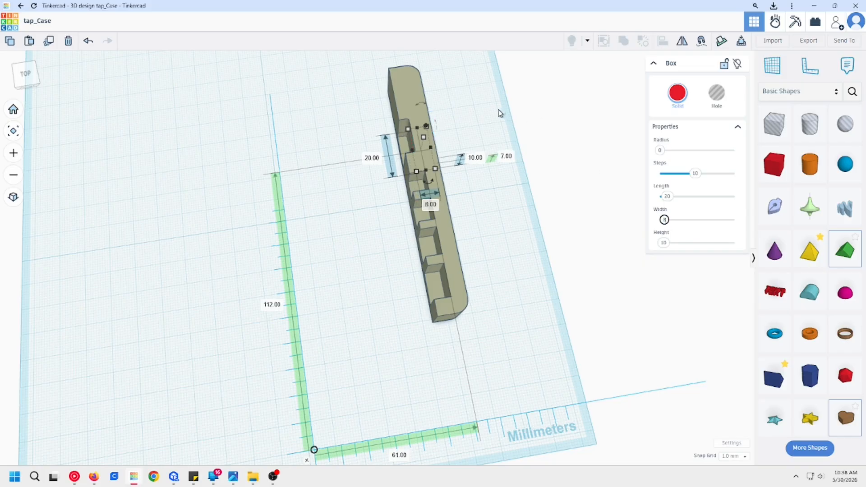
pyautogui.write('18')
pyautogui.press('Return')
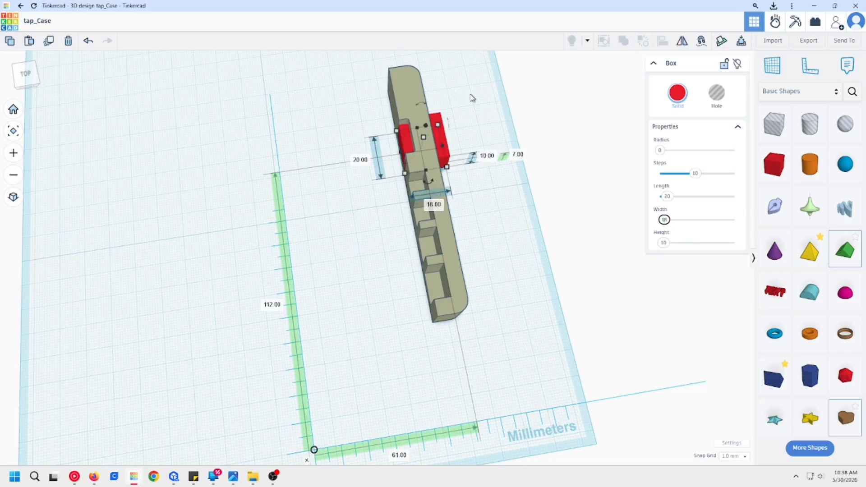
pyautogui.press('Return')
pyautogui.click(455, 158)
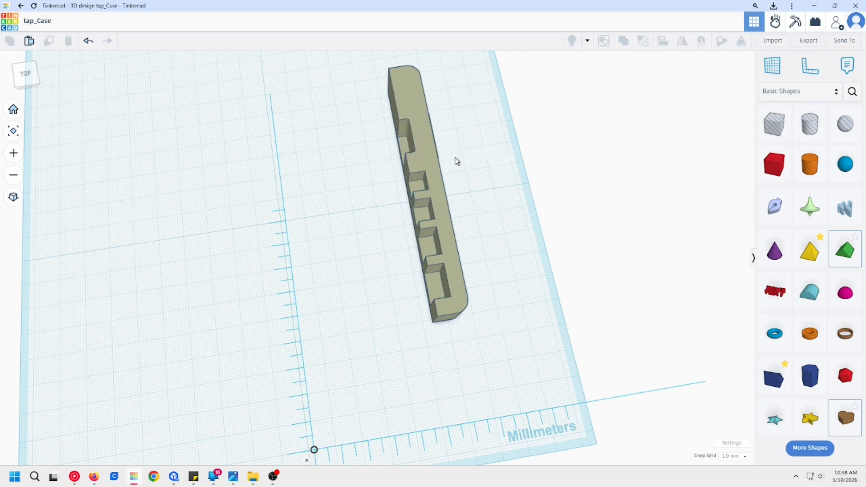
# Step: Nudge the strip sideways so the box protrudes into the open part of its wide pocket
pyautogui.click(413, 99)
pyautogui.press('Right')
pyautogui.press('Right')
pyautogui.press('Right')
pyautogui.press('Right')
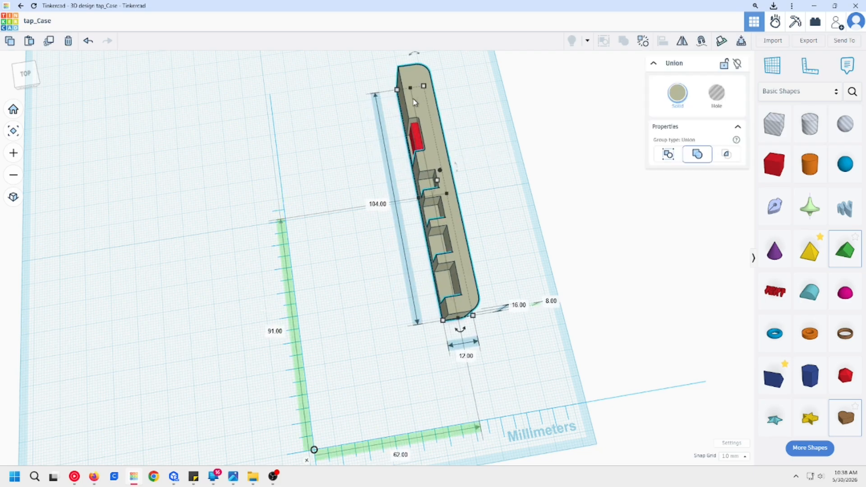
pyautogui.click(369, 228)
pyautogui.scroll(2, 388, 198)
pyautogui.moveTo(389, 199); pyautogui.dragTo(422, 219, button='right')
pyautogui.scroll(3, 323, 238)
pyautogui.moveTo(322, 237); pyautogui.dragTo(406, 273, button='middle')
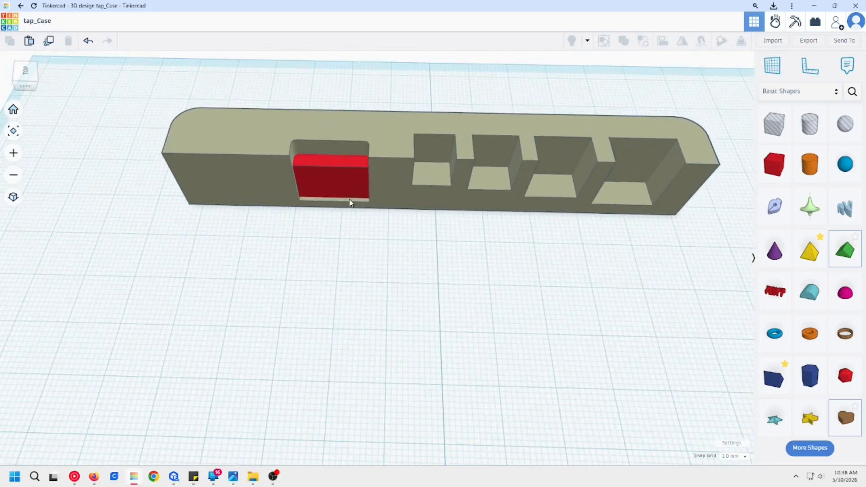
# Step: Try to trim the box to the pocket's outline by turning the strip into a hole and grouping the two
pyautogui.click(327, 182)
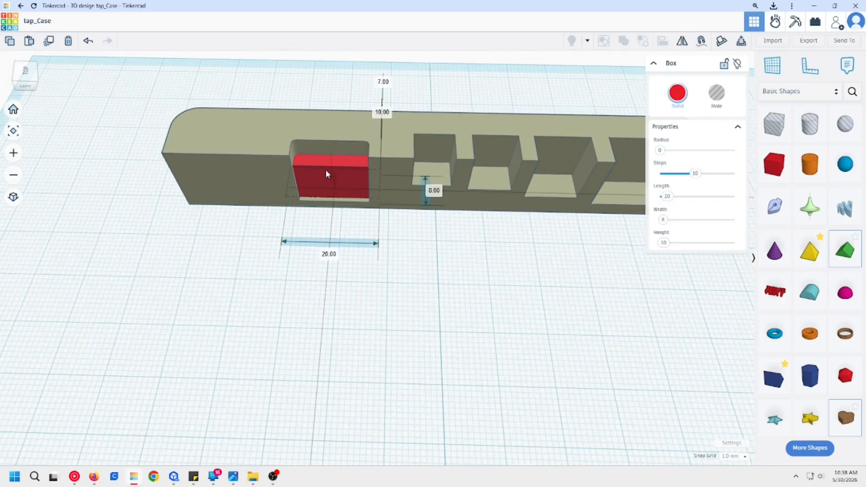
pyautogui.click(397, 270)
pyautogui.click(263, 195)
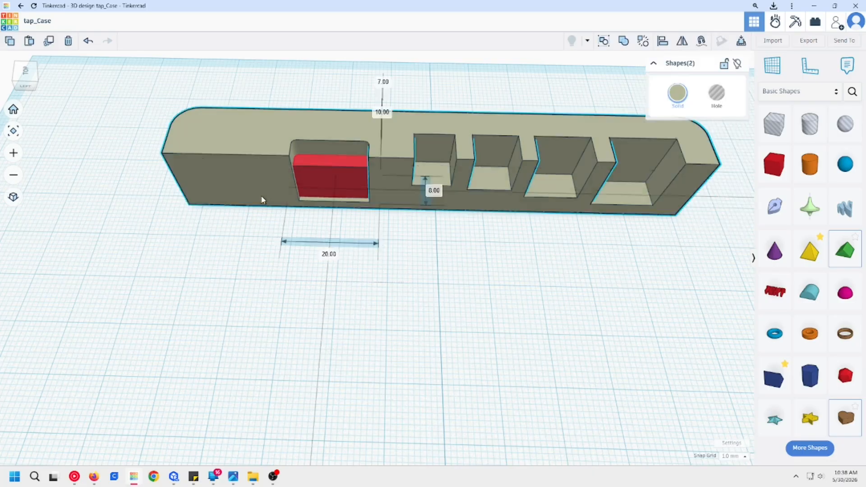
pyautogui.click(239, 204)
pyautogui.click(243, 171)
pyautogui.press('h')
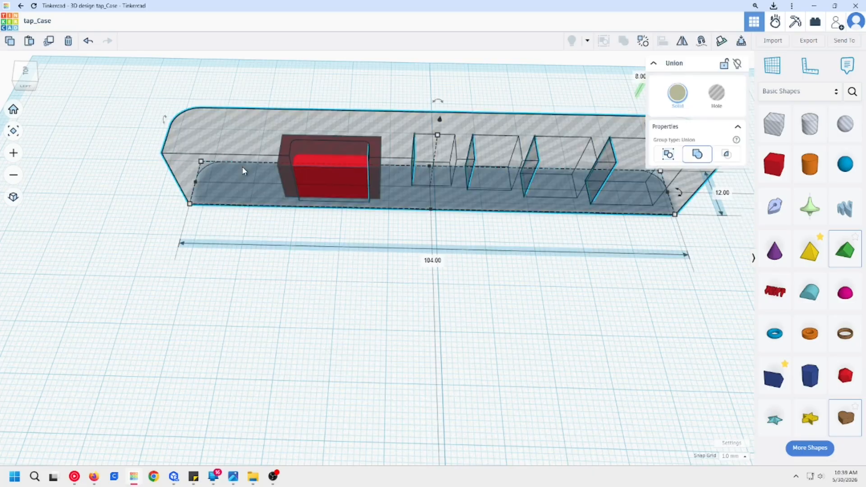
pyautogui.click(335, 306)
pyautogui.moveTo(377, 307); pyautogui.dragTo(251, 147)
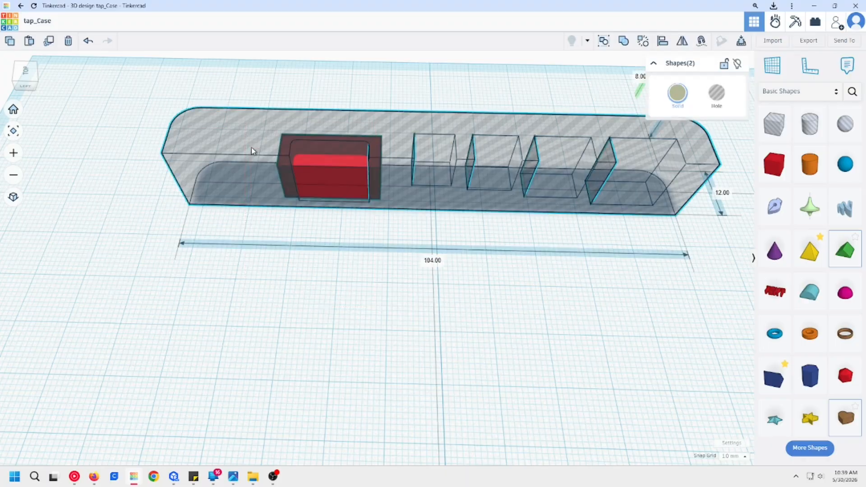
pyautogui.hotkey('ctrl', 'g')
pyautogui.click(353, 242)
pyautogui.moveTo(366, 195); pyautogui.dragTo(370, 263, button='right')
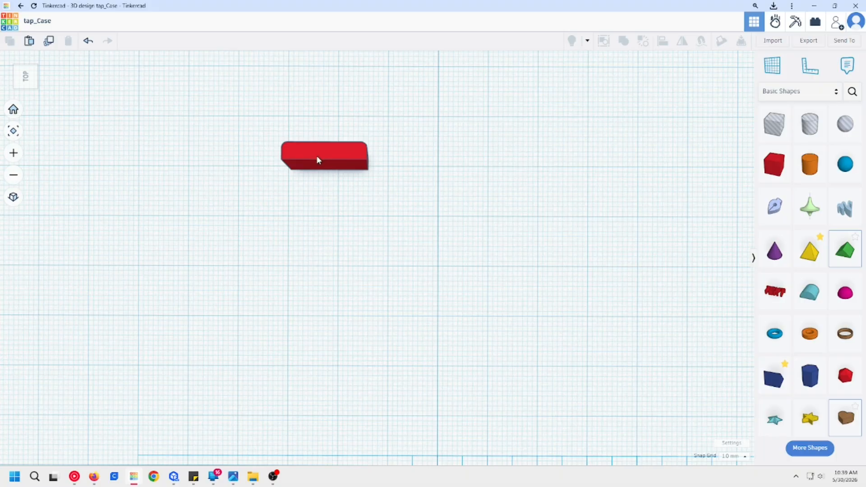
# Step: Undo the grouping and restore the strip as a solid
pyautogui.hotkey('ctrl', 'z')
pyautogui.hotkey('ctrl', 'y')
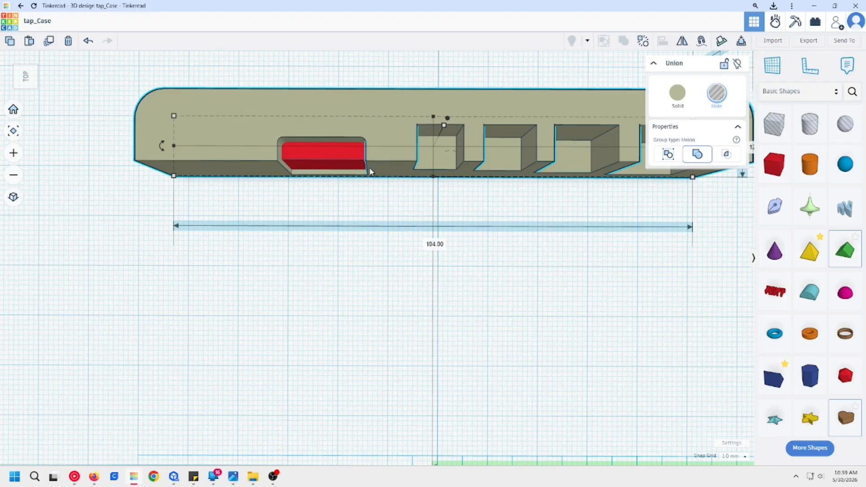
# Step: Turn the strip into a hole and group it with the box to trim the box to the pocket's outline
pyautogui.click(392, 199)
pyautogui.click(378, 150)
pyautogui.press('h')
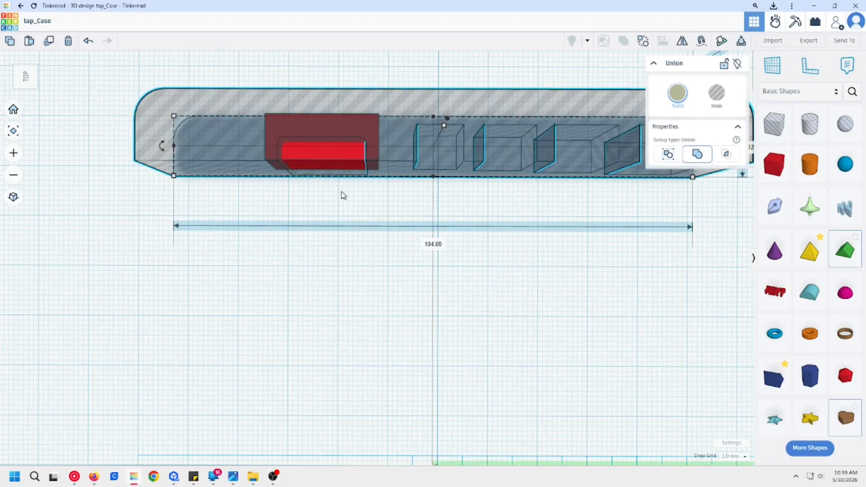
pyautogui.click(370, 198)
pyautogui.hotkey('ctrl', 'a')
pyautogui.hotkey('ctrl', 'g')
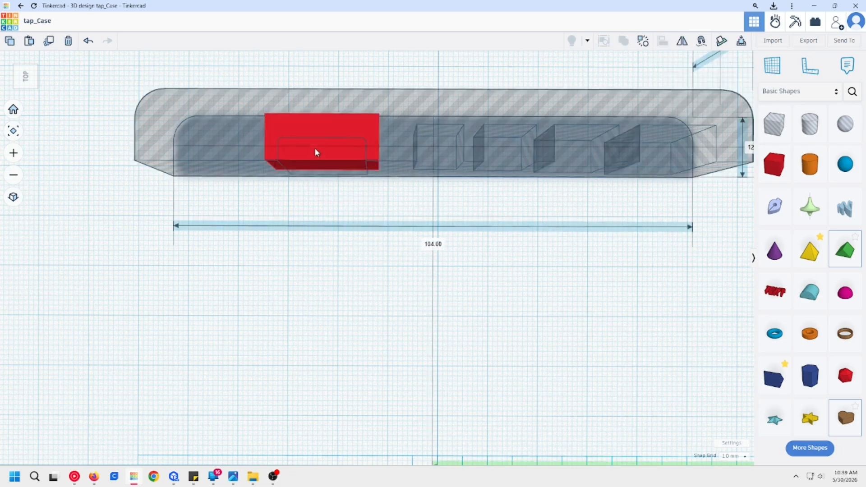
pyautogui.click(406, 193)
pyautogui.scroll(1, 355, 184)
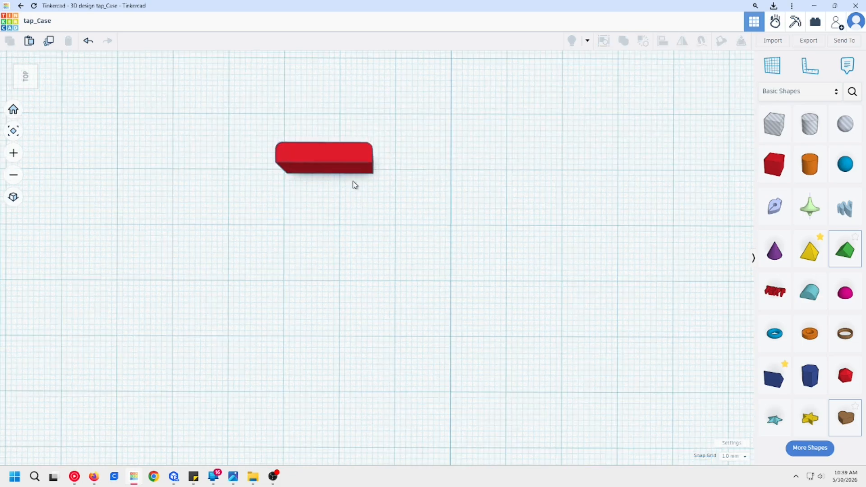
# Step: Place a new solid box beside the trimmed block and set its length to 7.5 mm
pyautogui.scroll(-3, 355, 175)
pyautogui.moveTo(419, 186); pyautogui.dragTo(468, 281, button='middle')
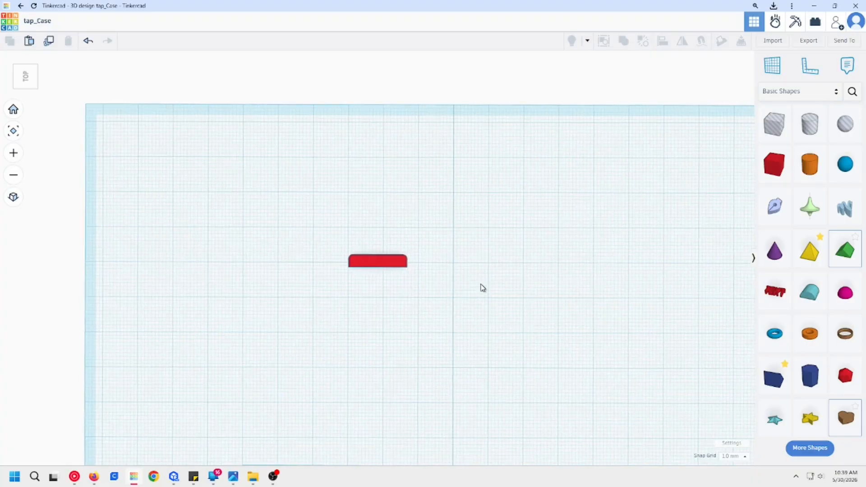
pyautogui.moveTo(616, 288); pyautogui.dragTo(548, 350, button='right')
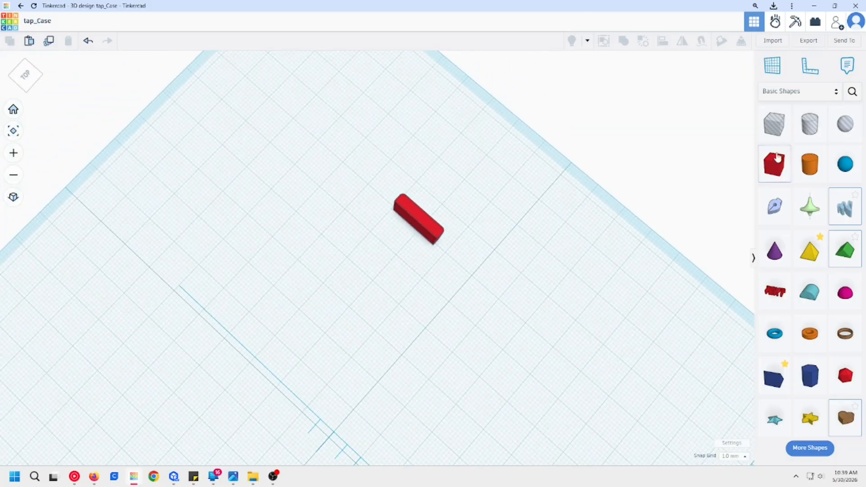
pyautogui.moveTo(774, 164); pyautogui.dragTo(490, 271)
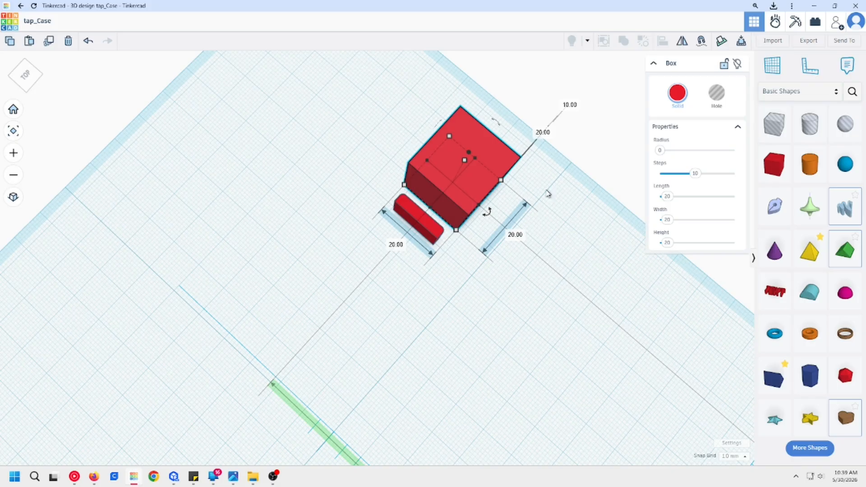
pyautogui.moveTo(666, 196); pyautogui.dragTo(668, 197)
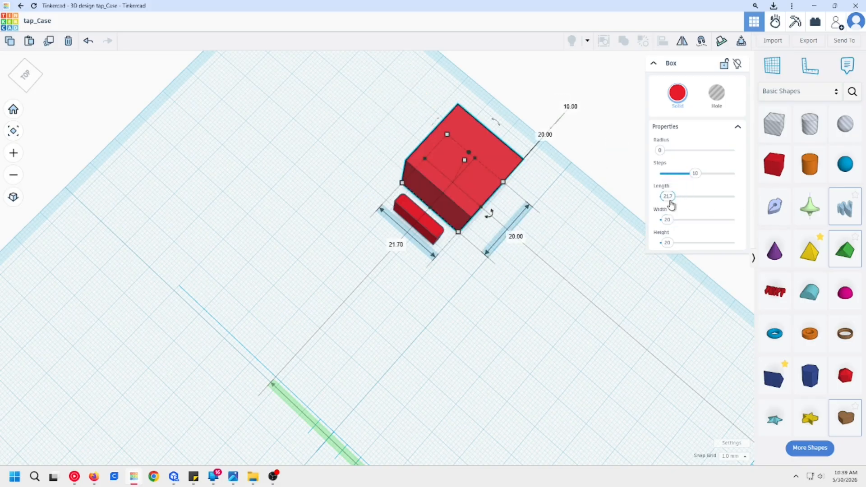
pyautogui.write('1')
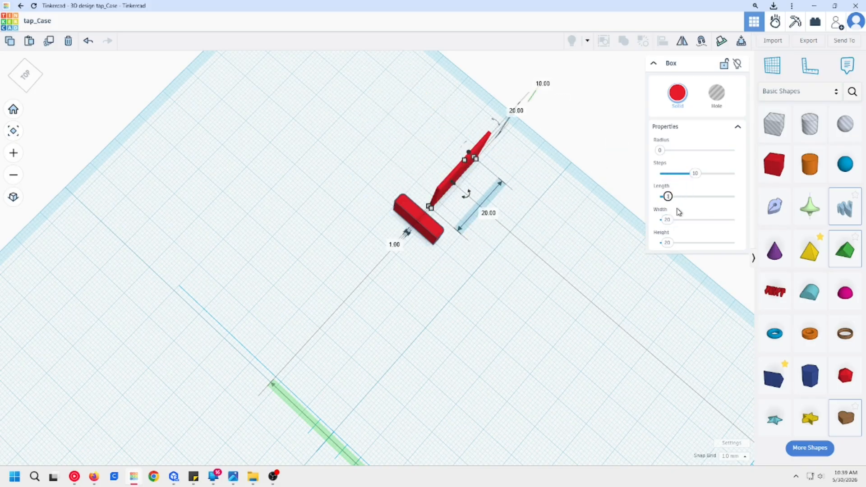
pyautogui.press('BackSpace')
pyautogui.write('7.5')
pyautogui.press('Return')
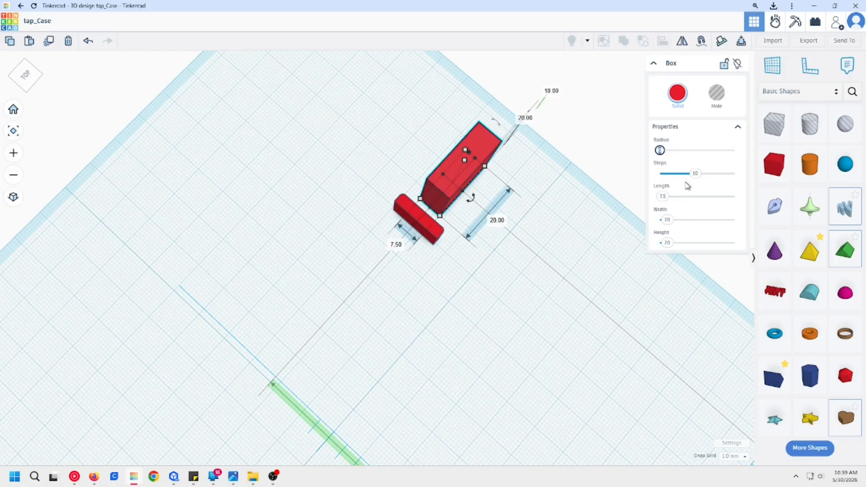
# Step: Set the new box's radius to 1 and its length to 15 mm
pyautogui.write('1')
pyautogui.scroll(3, 364, 218)
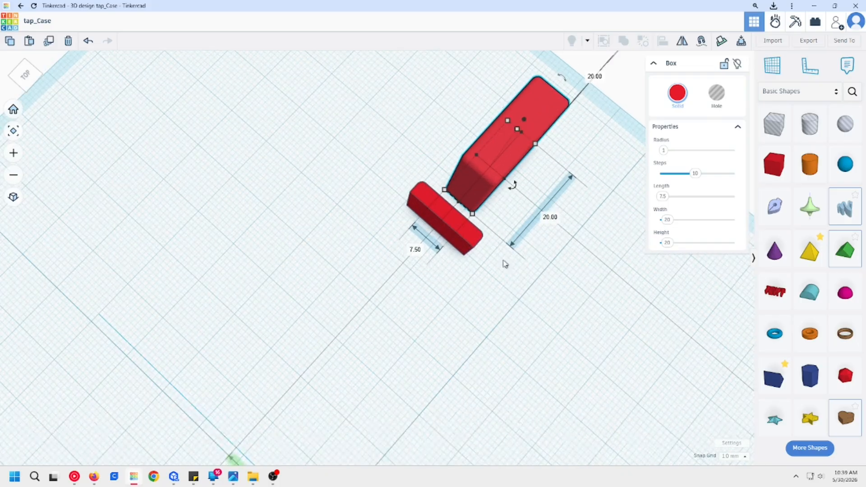
pyautogui.moveTo(505, 263); pyautogui.dragTo(383, 251, button='middle')
pyautogui.moveTo(400, 290); pyautogui.dragTo(452, 195, button='right')
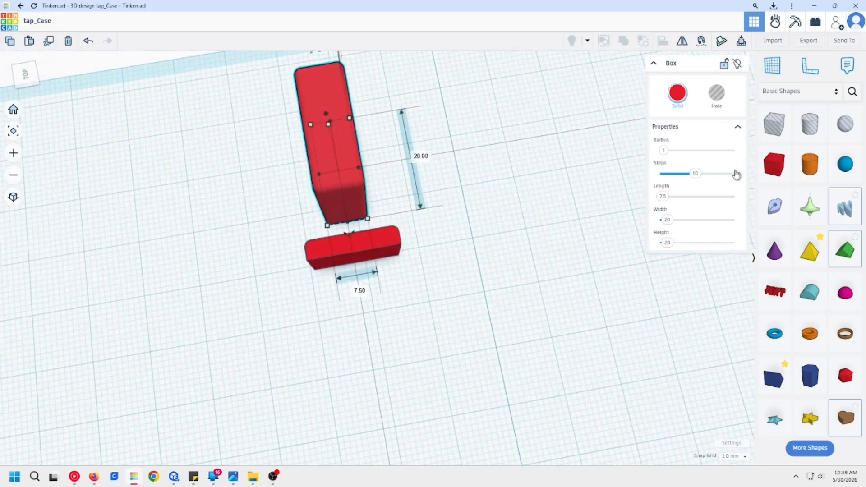
pyautogui.click(664, 196)
pyautogui.write('15')
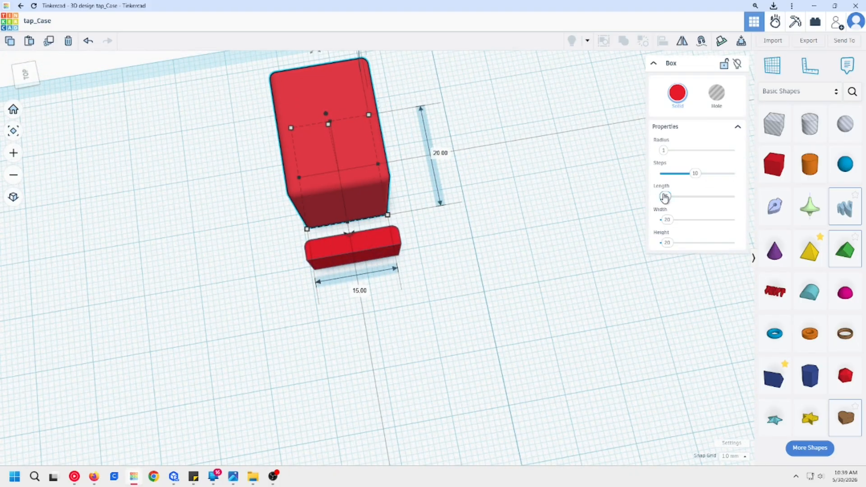
# Step: Move the box over the trimmed block, make it transparent and roughly line up their rounded corners
pyautogui.moveTo(329, 158); pyautogui.dragTo(345, 339)
pyautogui.press('t')
pyautogui.scroll(6, 408, 301)
pyautogui.moveTo(456, 283); pyautogui.dragTo(515, 335, button='middle')
pyautogui.scroll(-3, 517, 335)
pyautogui.moveTo(536, 173); pyautogui.dragTo(531, 210, button='middle')
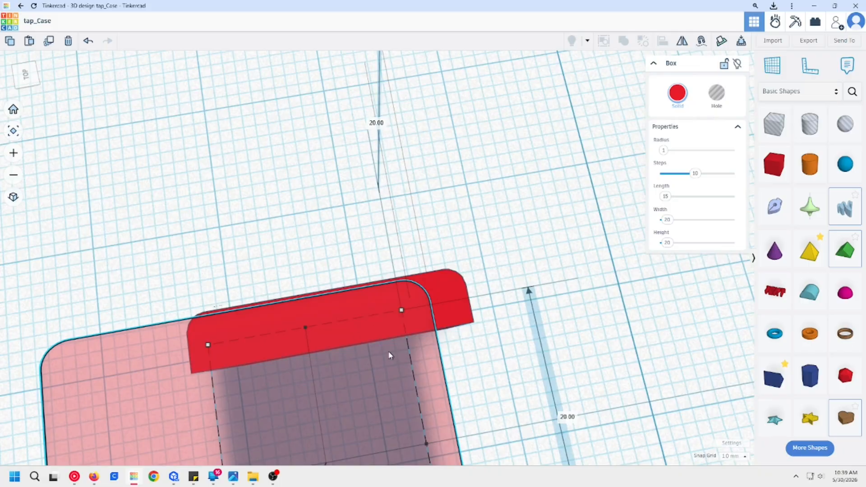
pyautogui.moveTo(472, 360); pyautogui.dragTo(472, 360)
pyautogui.moveTo(473, 359); pyautogui.dragTo(457, 360, button='right')
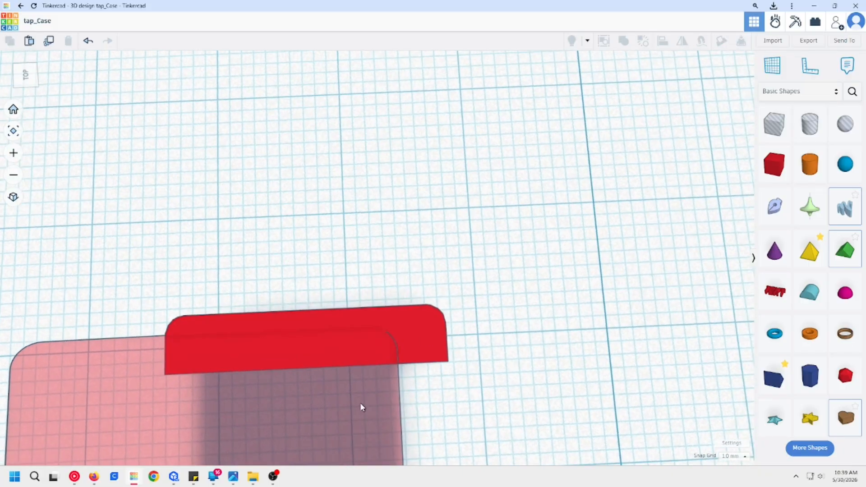
pyautogui.moveTo(359, 400); pyautogui.dragTo(390, 382)
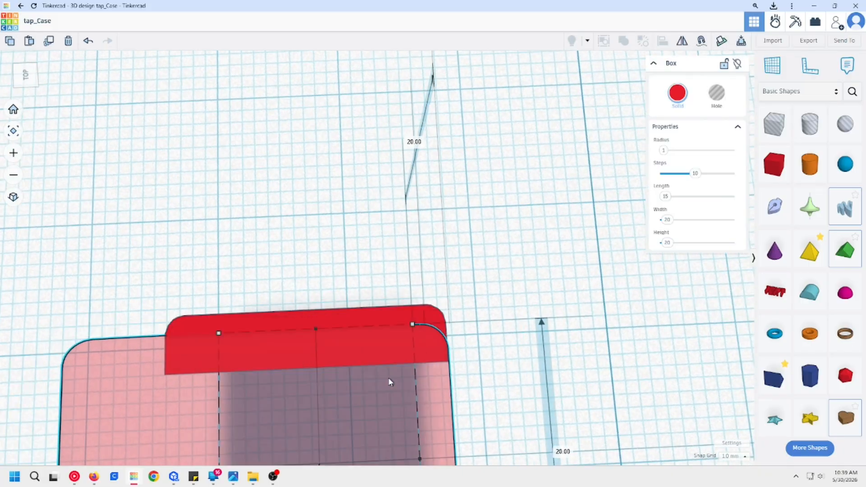
pyautogui.scroll(5, 488, 374)
pyautogui.scroll(-2, 464, 360)
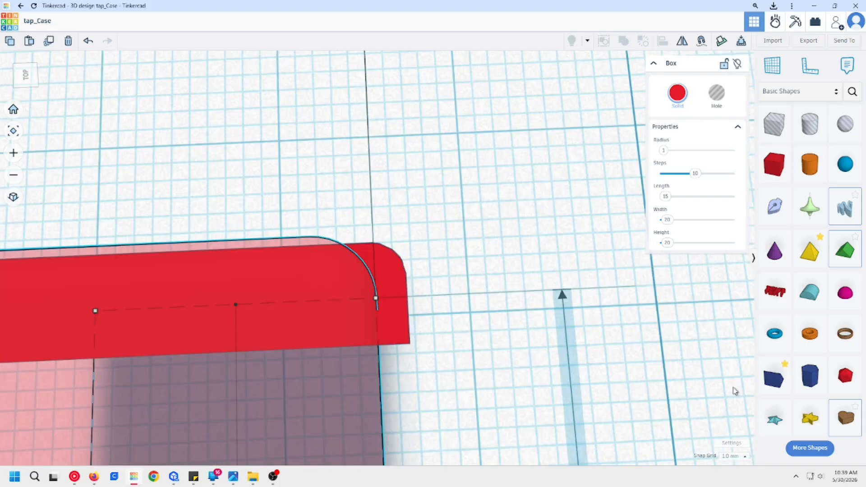
# Step: Set the snap grid to 0.1 mm and shift the box until its edges meet the block's rounded corner
pyautogui.click(726, 459)
pyautogui.click(733, 380)
pyautogui.click(413, 370)
pyautogui.click(282, 370)
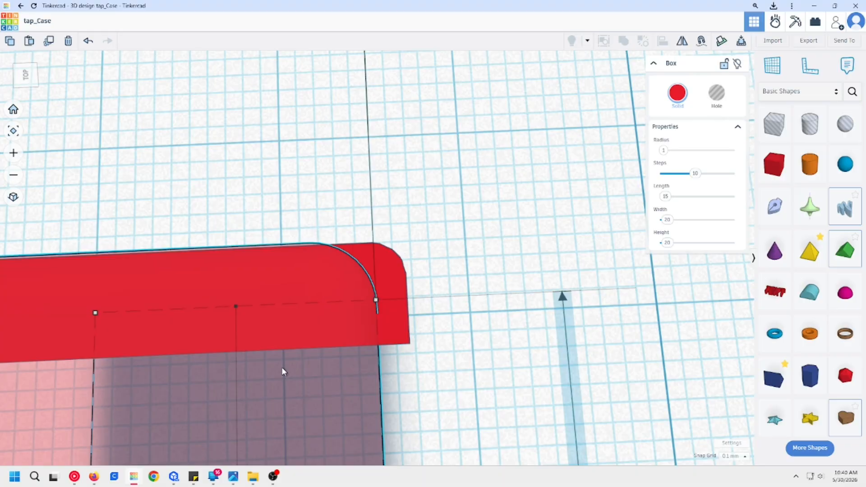
pyautogui.press('Right')
pyautogui.press('Right')
pyautogui.press('Right')
pyautogui.press('Right')
pyautogui.press('Right')
pyautogui.press('Right')
pyautogui.press('Right')
pyautogui.press('Right')
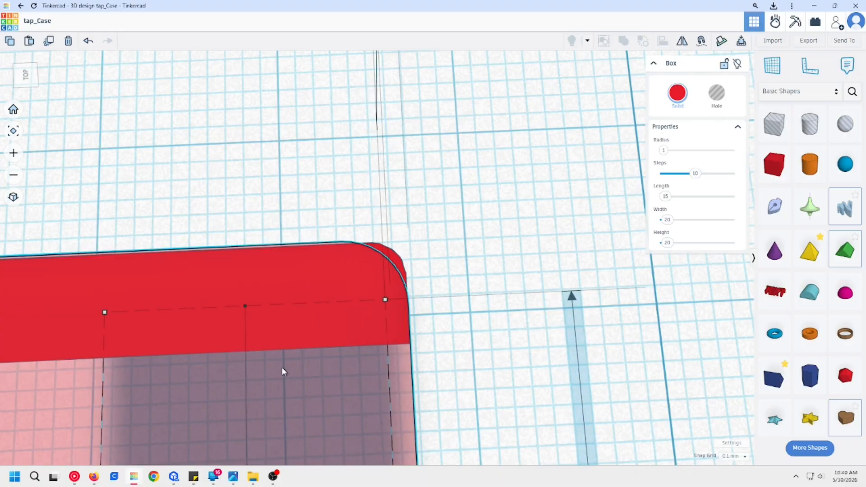
# Step: Select the box and the trimmed block and align their rear edges
pyautogui.keyDown('shift'); pyautogui.click(380, 293); pyautogui.keyUp('shift')
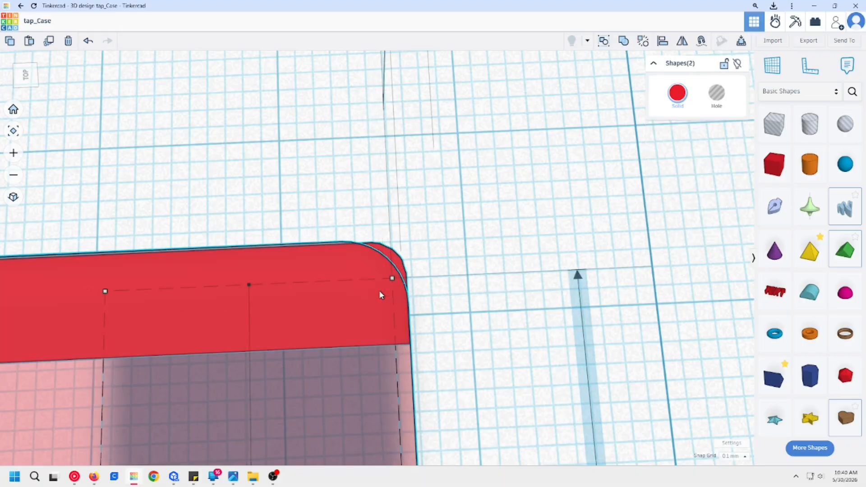
pyautogui.scroll(-3, 405, 325)
pyautogui.moveTo(419, 348); pyautogui.dragTo(406, 275, button='middle')
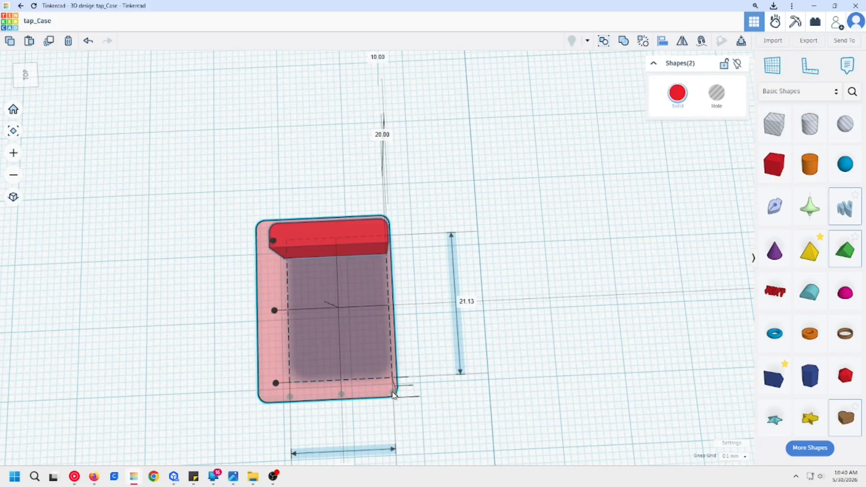
pyautogui.click(274, 240)
pyautogui.click(417, 267)
# Step: Align the box and the trimmed block along the side edge of their overlapping rounded corner
pyautogui.moveTo(416, 267); pyautogui.dragTo(122, 151, button='right')
pyautogui.scroll(4, 425, 454)
pyautogui.scroll(3, 464, 435)
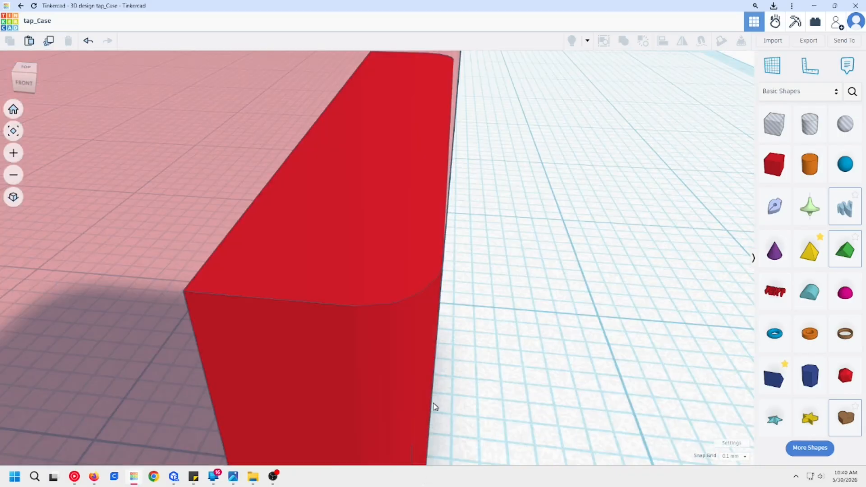
pyautogui.scroll(-4, 312, 373)
pyautogui.moveTo(301, 373); pyautogui.dragTo(492, 419, button='right')
pyautogui.moveTo(336, 429); pyautogui.dragTo(426, 398, button='right')
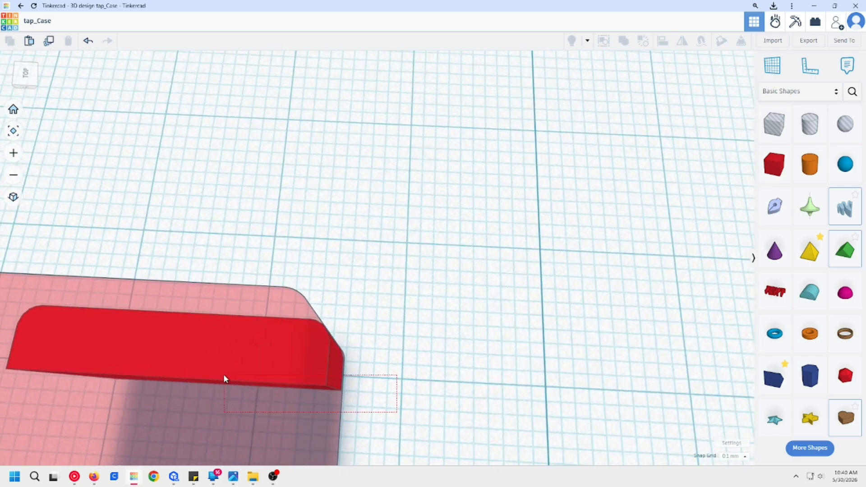
pyautogui.click(223, 376)
pyautogui.press('l')
pyautogui.scroll(-5, 304, 395)
pyautogui.moveTo(334, 356); pyautogui.dragTo(351, 229, button='middle')
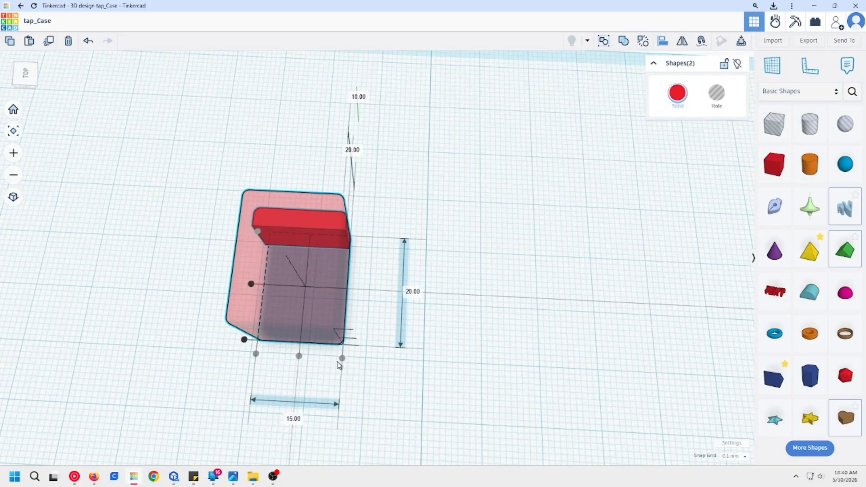
# Step: Select the transparent box and examine how its rounded corner matches the trimmed block's corner
pyautogui.scroll(5, 419, 205)
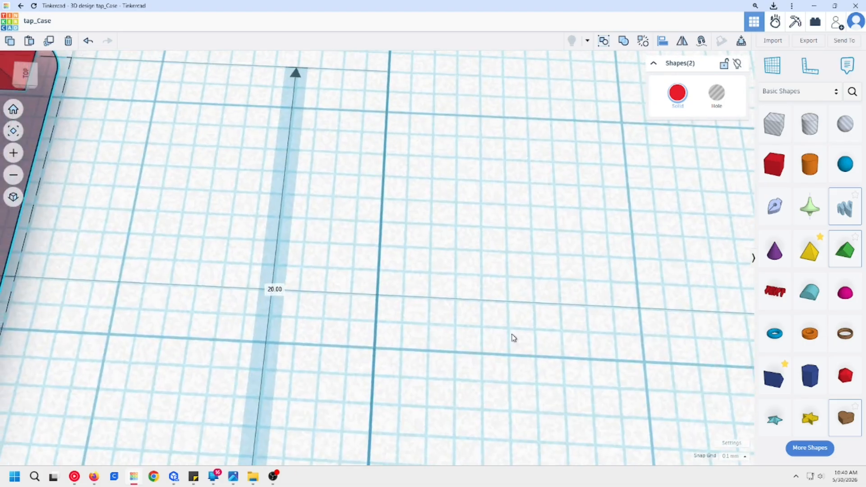
pyautogui.scroll(-3, 328, 276)
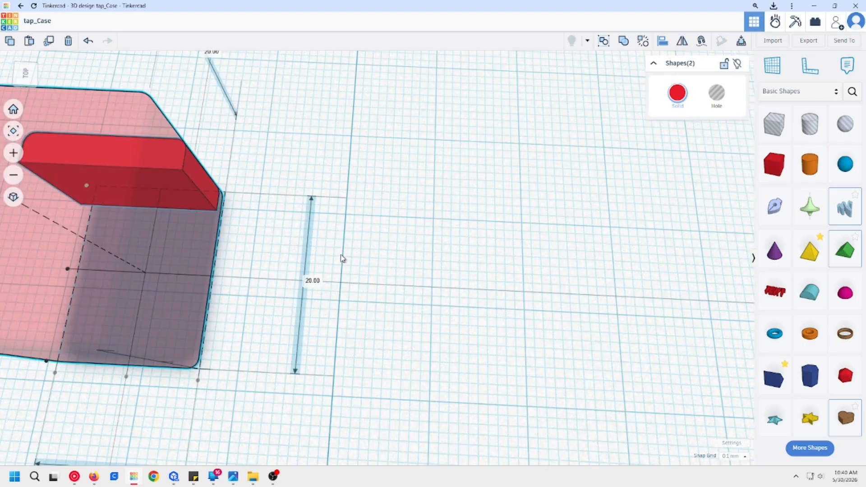
pyautogui.moveTo(343, 257); pyautogui.dragTo(401, 227, button='right')
pyautogui.moveTo(401, 227); pyautogui.dragTo(445, 424, button='middle')
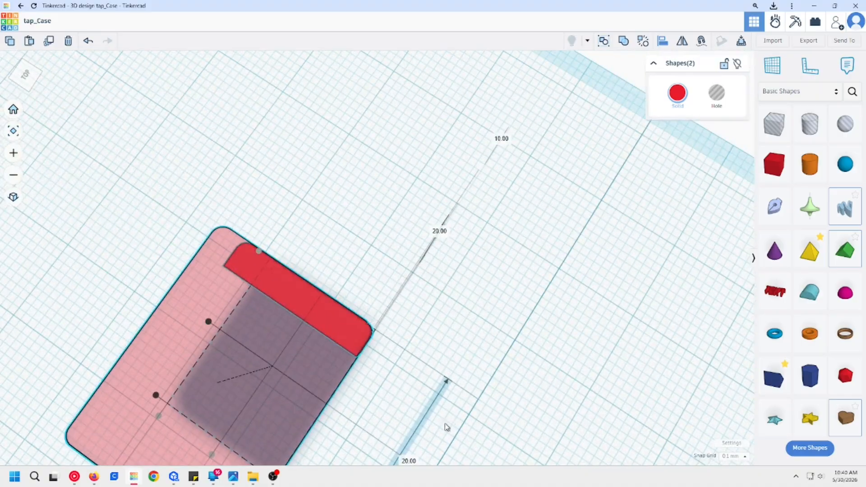
pyautogui.moveTo(412, 426)
pyautogui.mouseDown()
pyautogui.moveTo(329, 388)
pyautogui.moveTo(329, 351)
pyautogui.mouseUp()
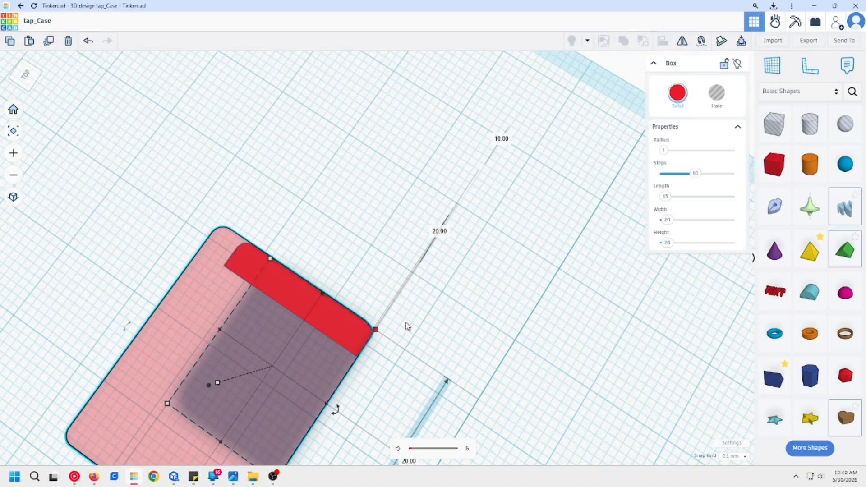
pyautogui.scroll(4, 446, 338)
pyautogui.moveTo(397, 350); pyautogui.dragTo(495, 352, button='middle')
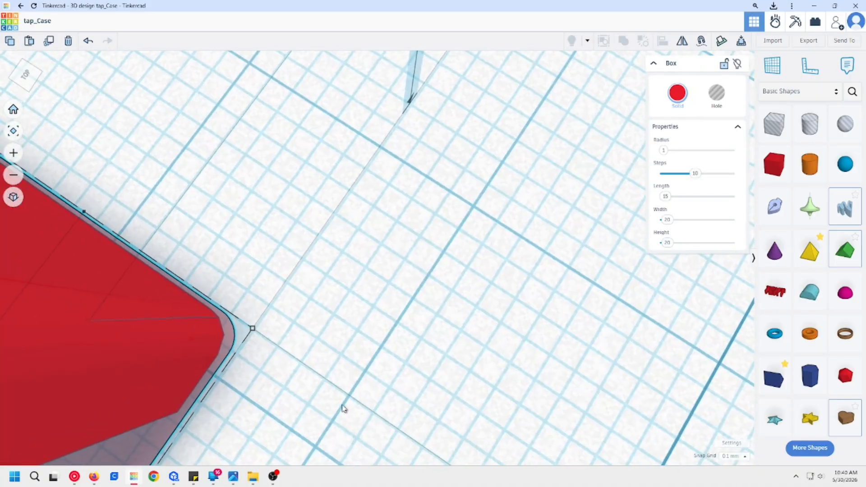
pyautogui.scroll(-4, 359, 387)
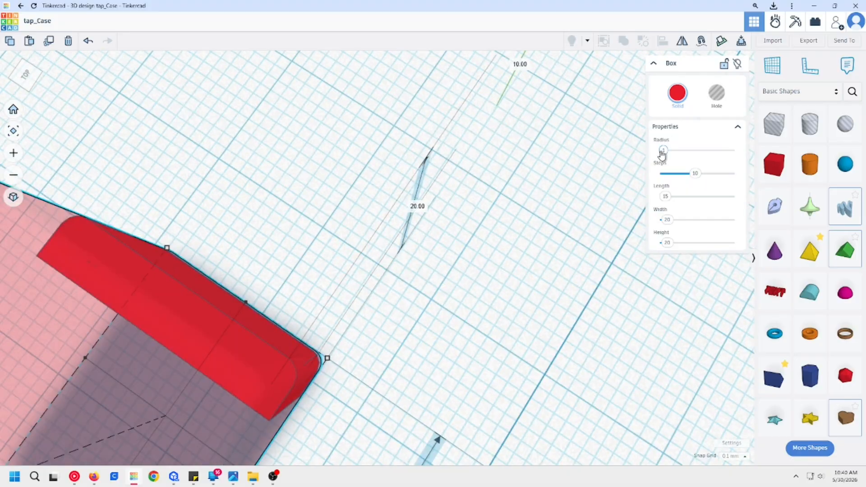
# Step: Try smaller radius values of 0.5 and 0.7 on the transparent box to compare its corner with the block
pyautogui.click(536, 262)
pyautogui.click(235, 399)
pyautogui.moveTo(663, 150); pyautogui.dragTo(659, 164)
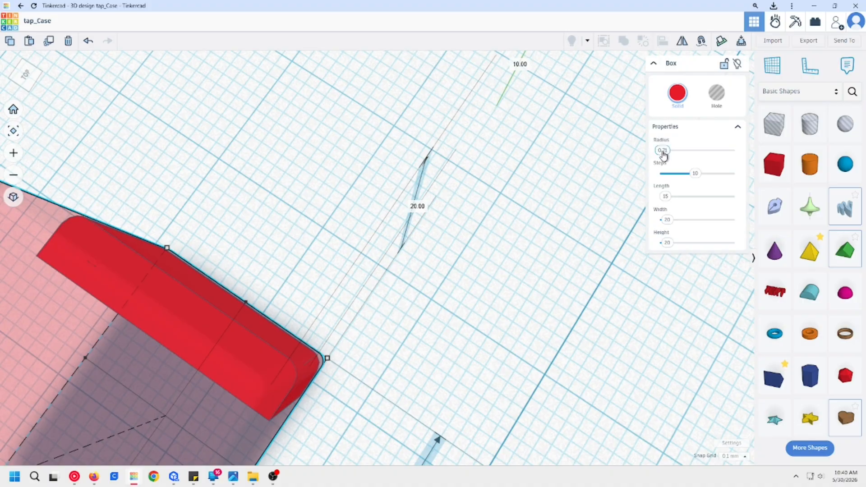
pyautogui.moveTo(663, 153); pyautogui.dragTo(661, 154)
pyautogui.moveTo(378, 371); pyautogui.dragTo(432, 343, button='middle')
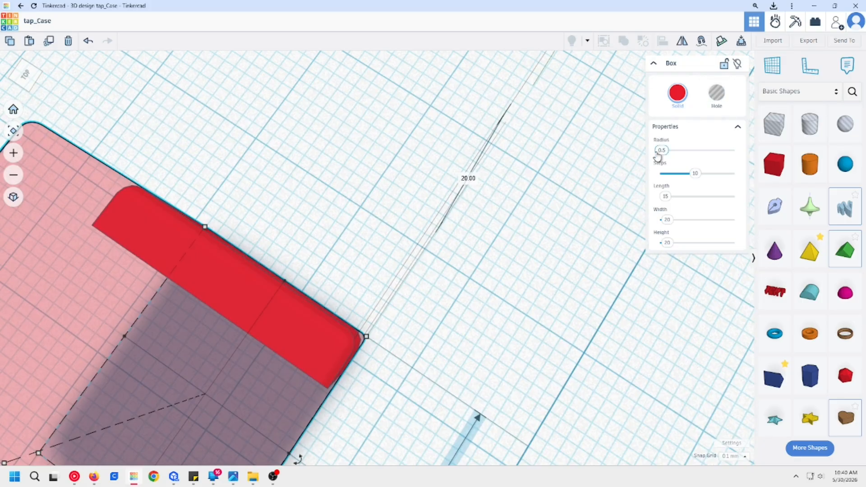
pyautogui.write('0.7')
pyautogui.press('Return')
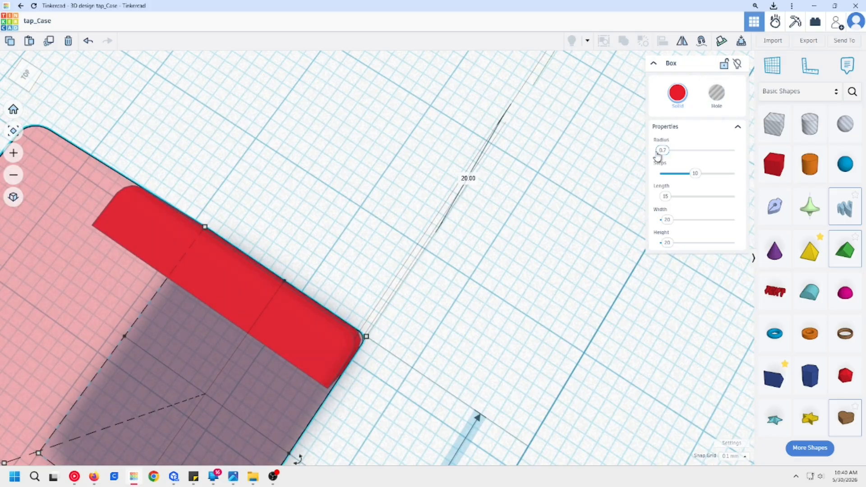
# Step: Set the transparent box's radius back to 1 and compare its corner with the block up close
pyautogui.write('1')
pyautogui.press('Return')
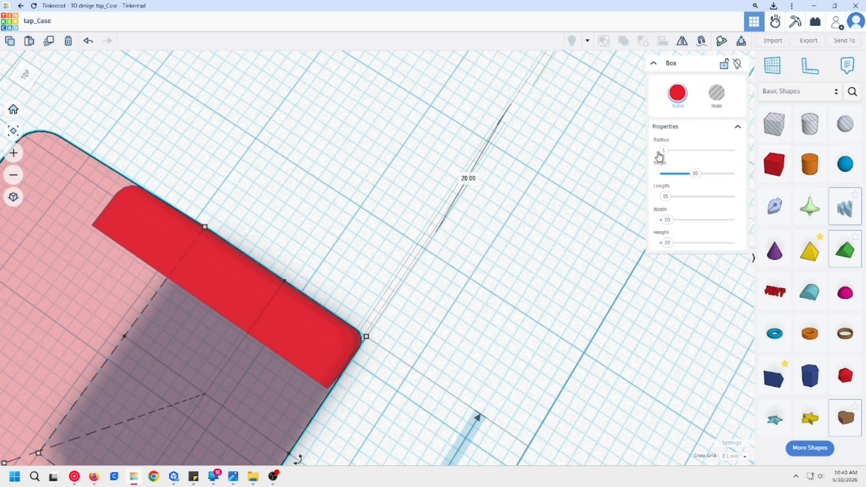
pyautogui.scroll(6, 425, 401)
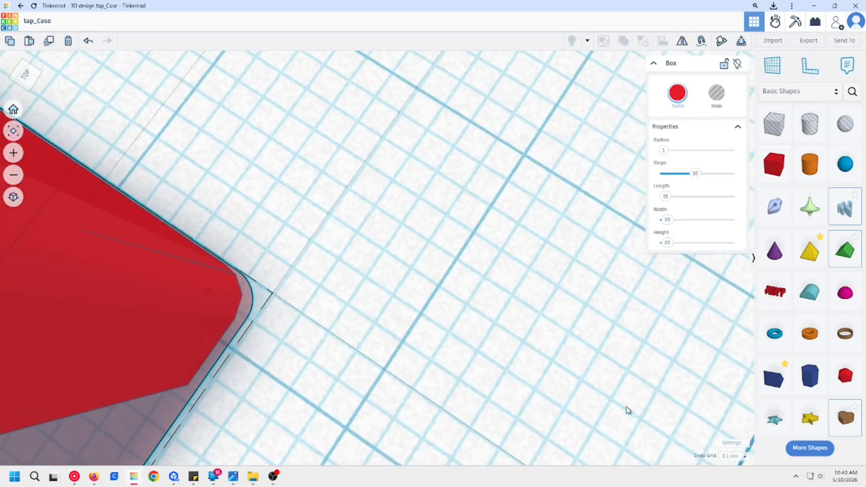
pyautogui.scroll(4, 471, 424)
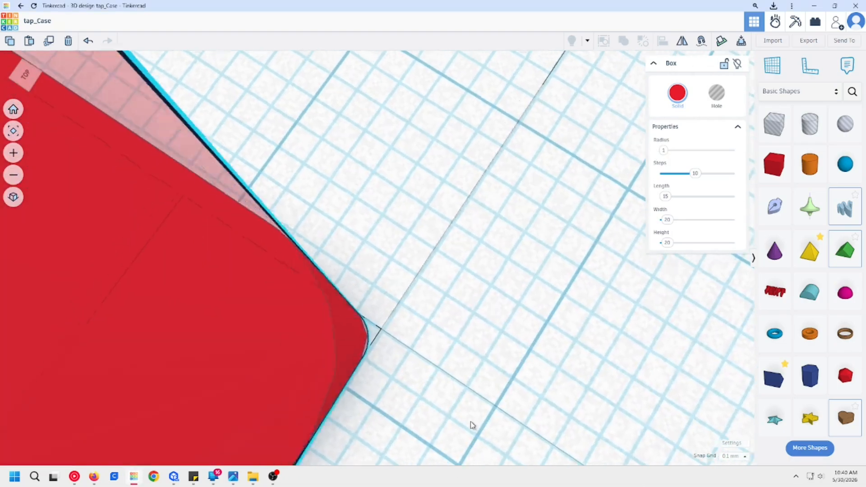
# Step: Set the transparent box's length to 7 mm, and reduce it further to 5 mm
pyautogui.moveTo(480, 436); pyautogui.dragTo(442, 425, button='middle')
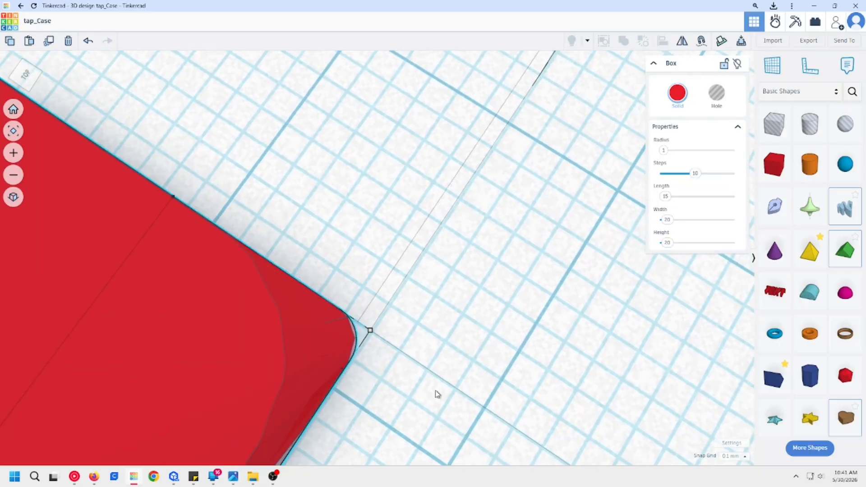
pyautogui.scroll(-5, 498, 317)
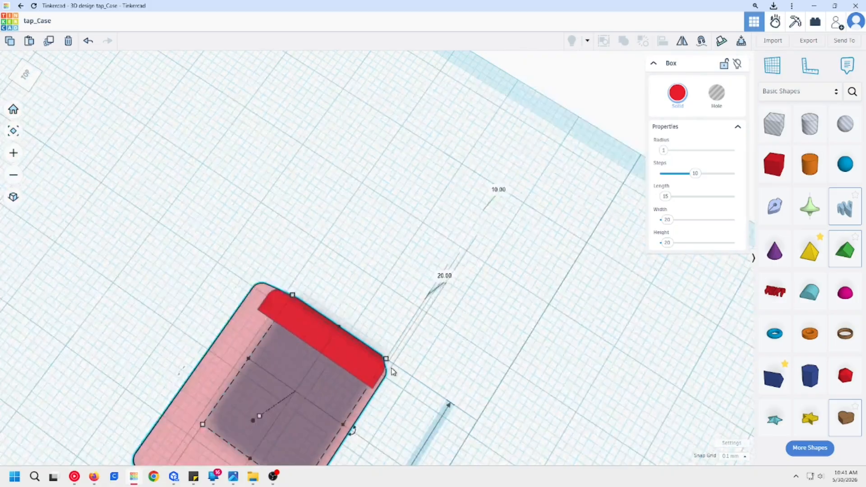
pyautogui.moveTo(352, 332); pyautogui.dragTo(344, 351)
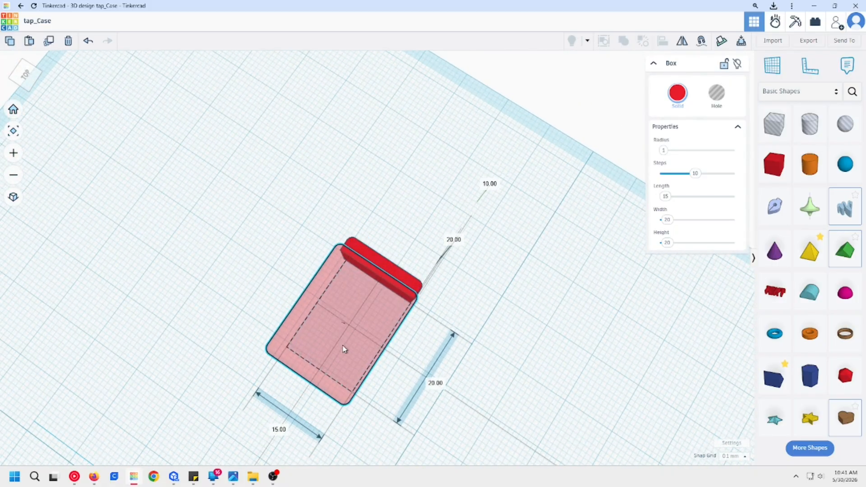
pyautogui.click(665, 196)
pyautogui.write('7')
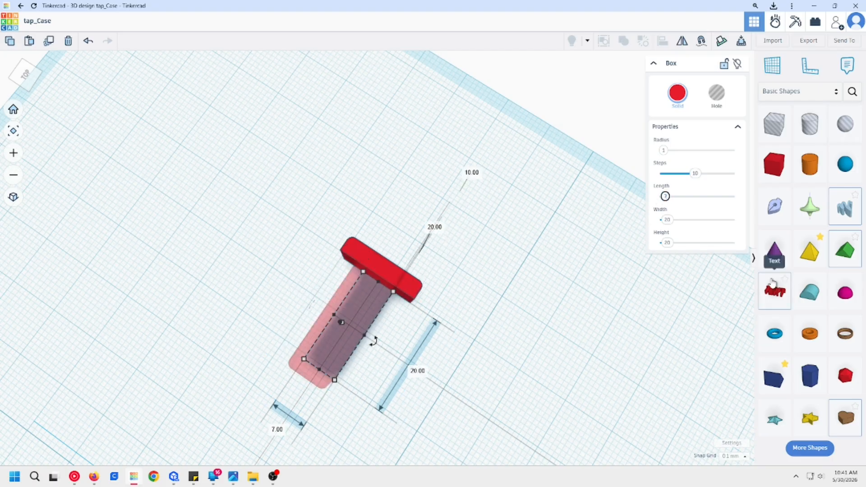
pyautogui.click(492, 344)
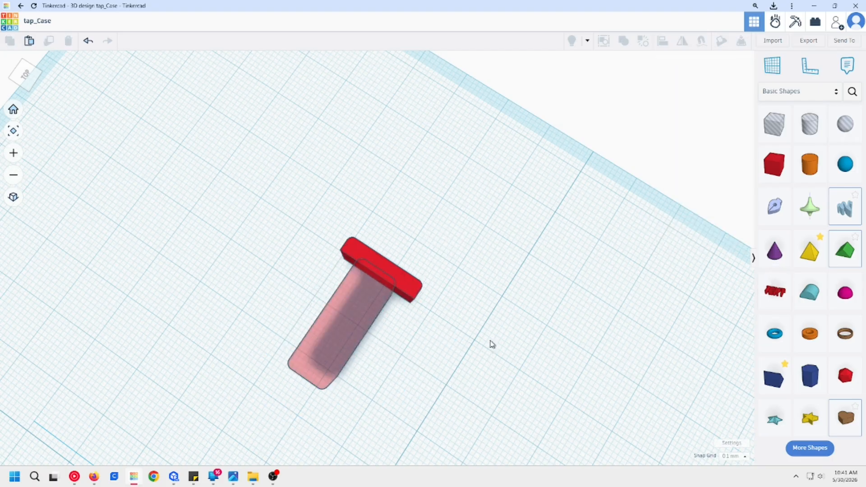
pyautogui.click(360, 317)
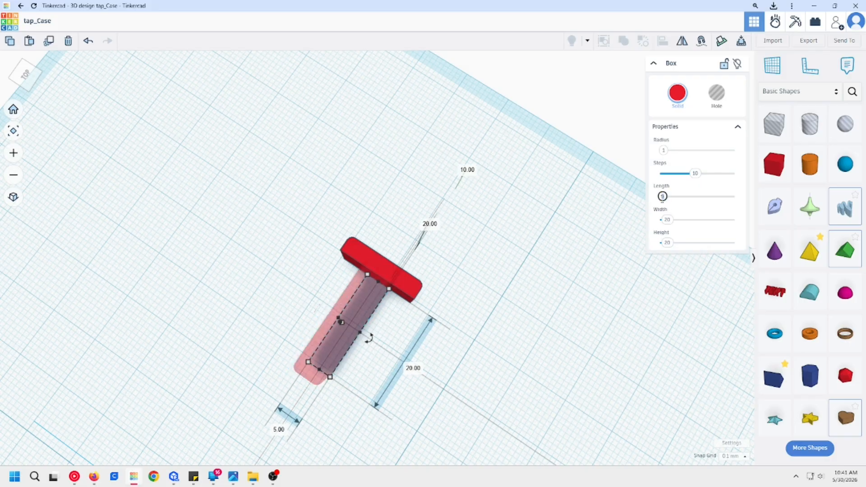
pyautogui.click(491, 278)
pyautogui.moveTo(490, 278); pyautogui.dragTo(362, 283, button='right')
pyautogui.click(301, 244)
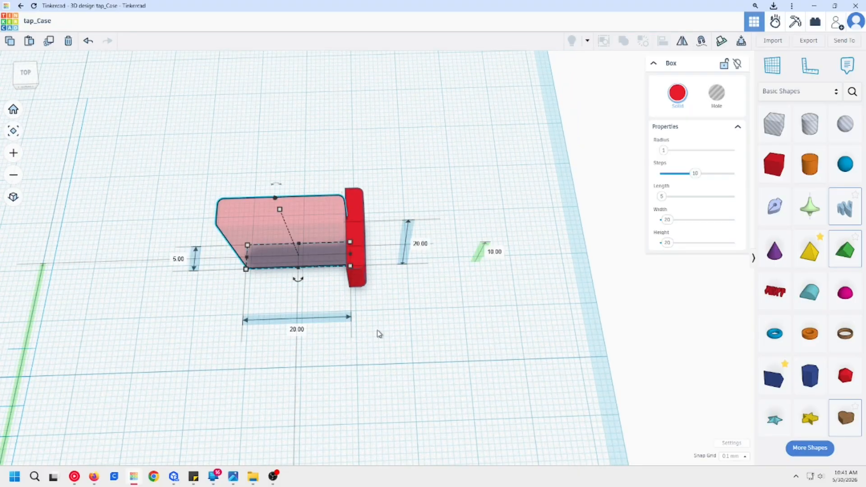
# Step: Try a width of 2 mm on the transparent box and undo the change
pyautogui.click(668, 243)
pyautogui.write('10')
pyautogui.press('Return')
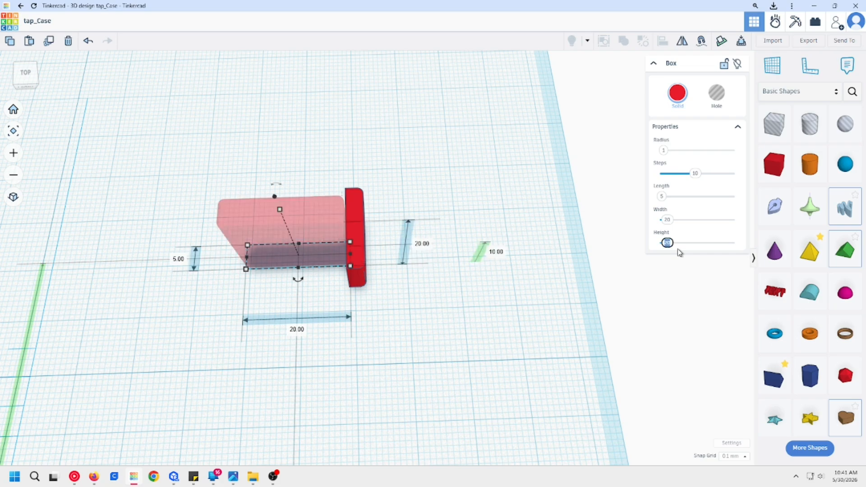
pyautogui.click(668, 221)
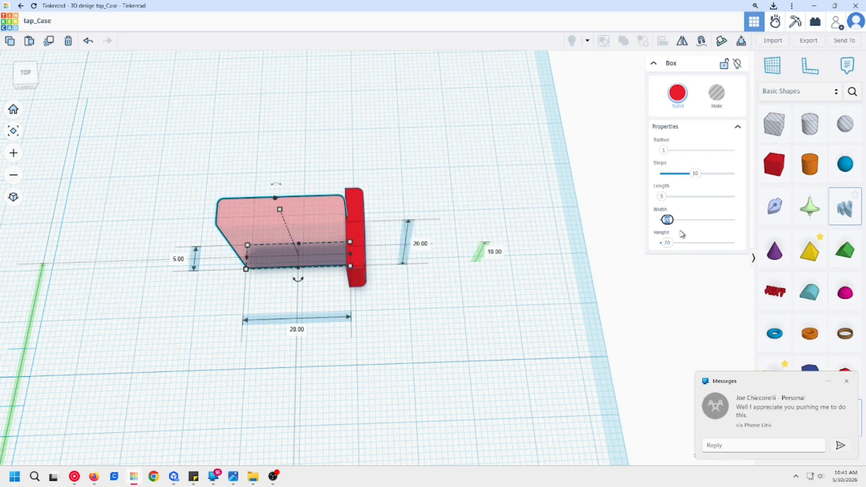
pyautogui.write('2')
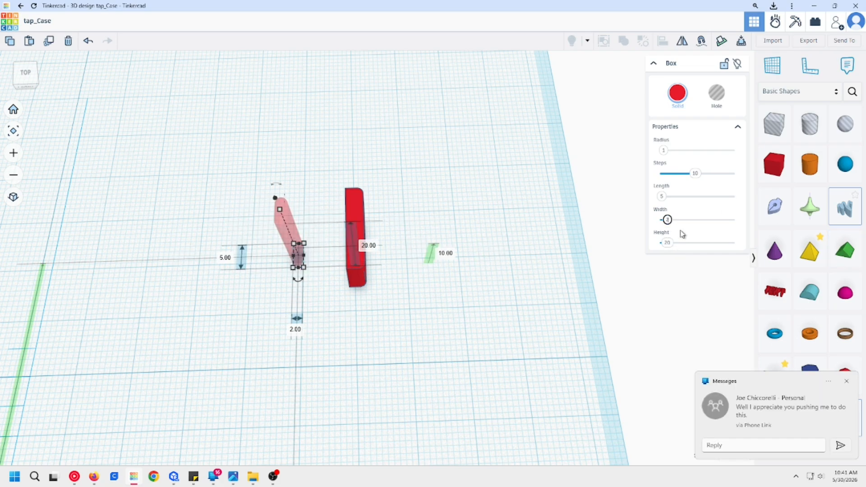
pyautogui.press('Return')
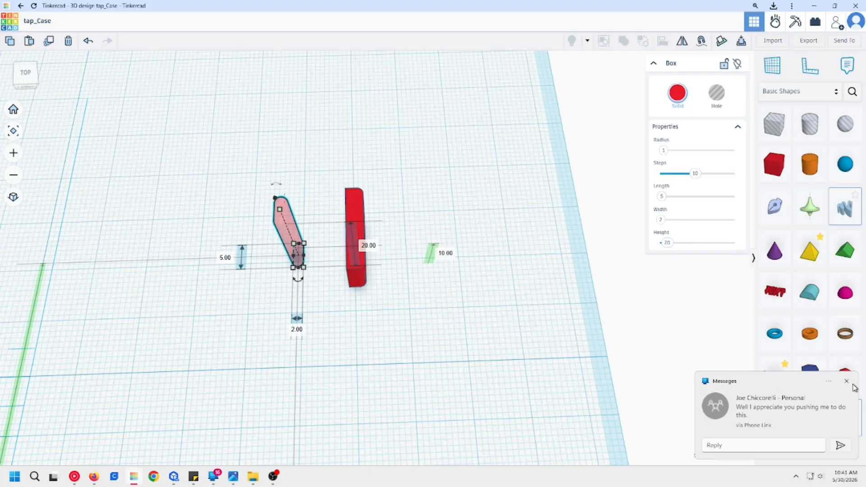
pyautogui.click(364, 320)
pyautogui.scroll(5, 356, 300)
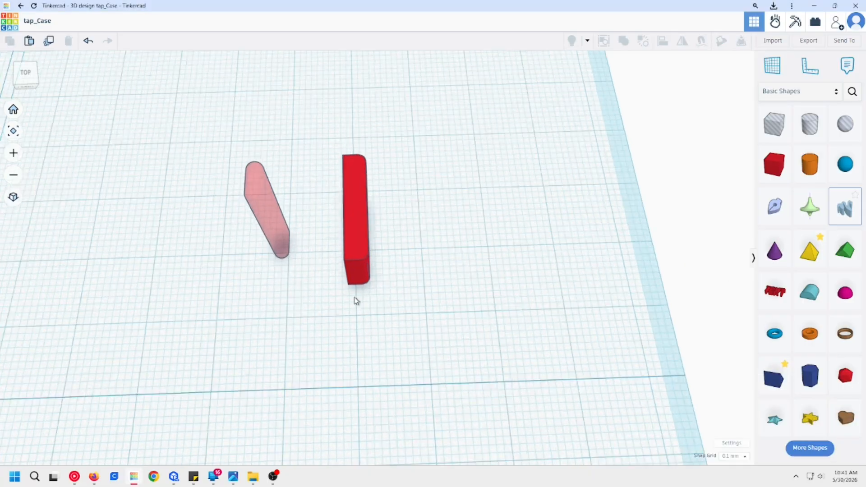
pyautogui.moveTo(386, 317); pyautogui.dragTo(487, 429, button='middle')
pyautogui.hotkey('ctrl', 'z')
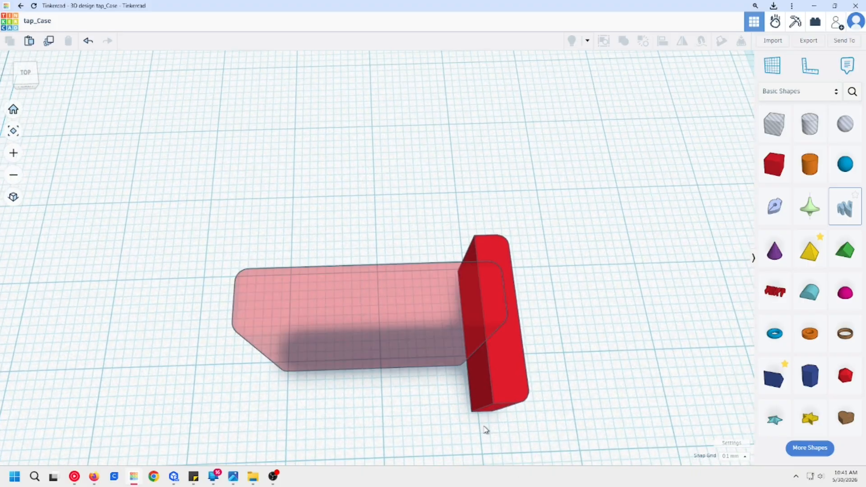
# Step: Align the transparent box's end with the outer side face of the trimmed block
pyautogui.scroll(-5, 432, 372)
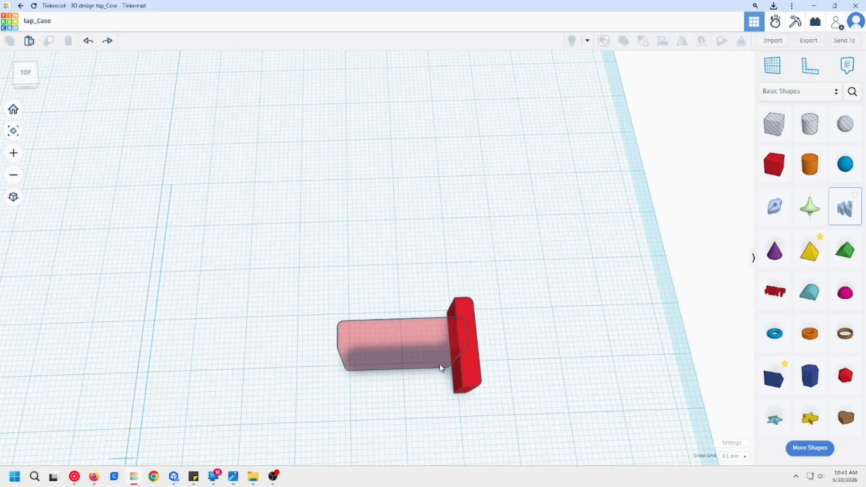
pyautogui.moveTo(432, 370); pyautogui.dragTo(398, 361, button='middle')
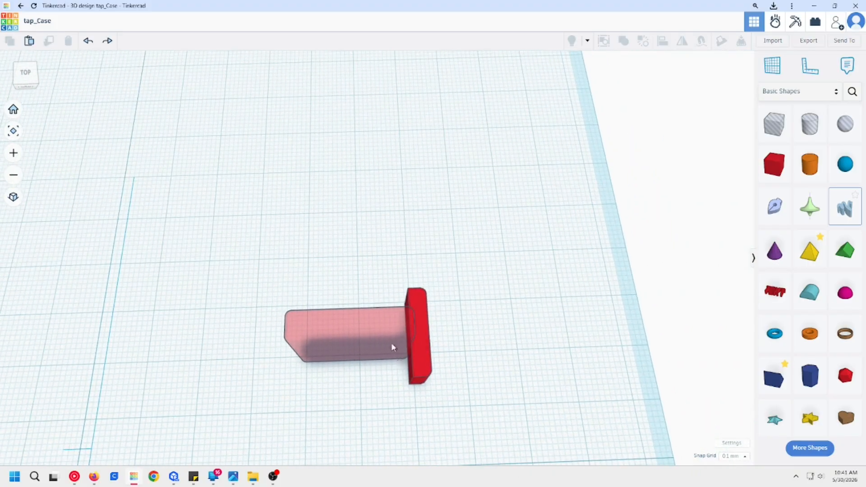
pyautogui.click(382, 326)
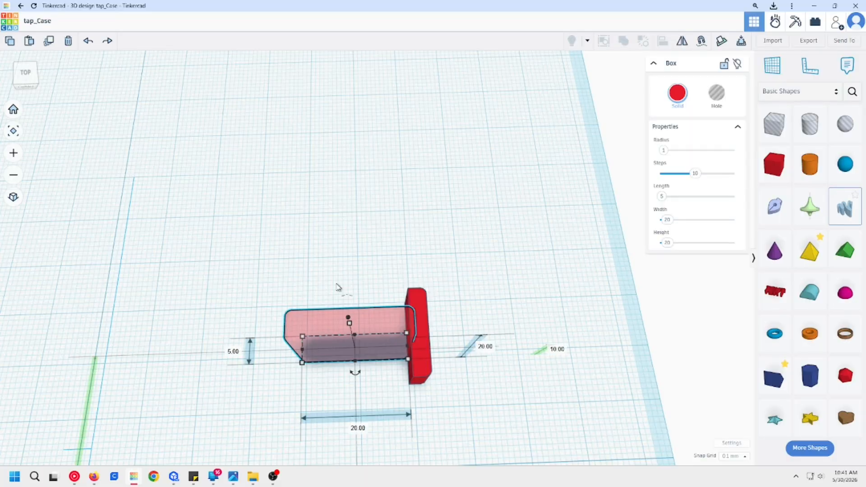
pyautogui.moveTo(450, 382); pyautogui.dragTo(345, 321)
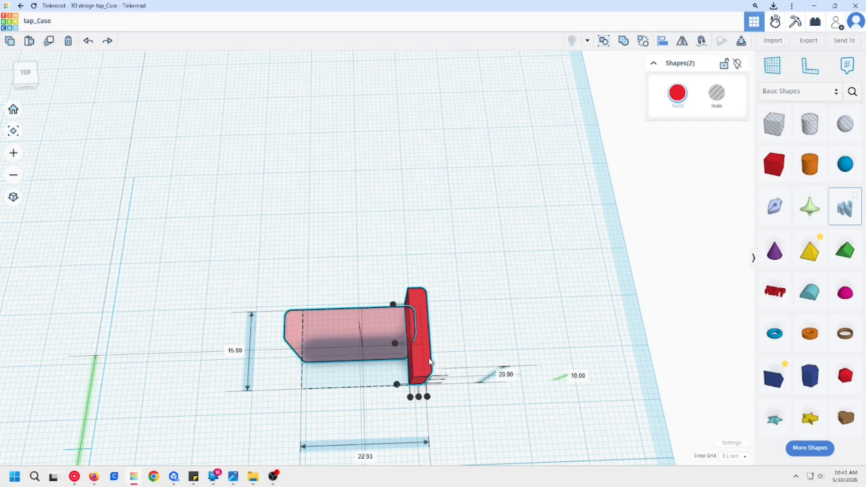
pyautogui.click(425, 397)
pyautogui.click(460, 324)
pyautogui.moveTo(460, 324); pyautogui.dragTo(364, 313, button='right')
# Step: Align the transparent box and the trimmed block vertically so their undersides are level
pyautogui.click(363, 313)
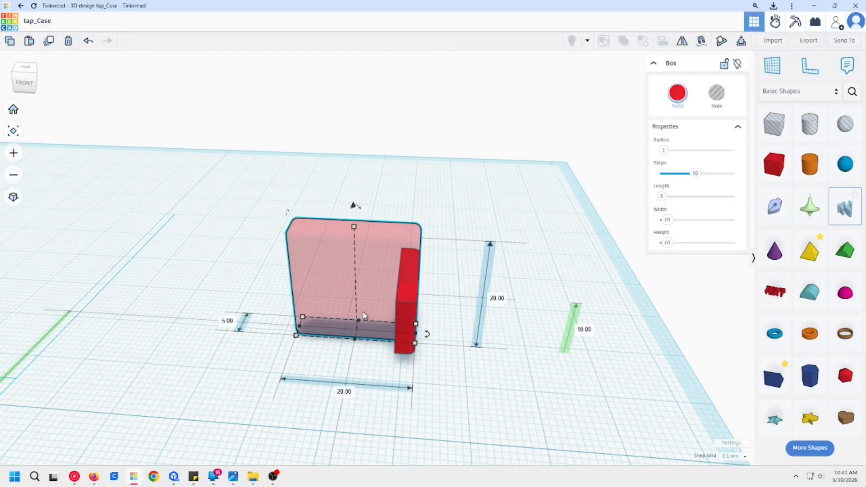
pyautogui.moveTo(453, 376); pyautogui.dragTo(349, 294)
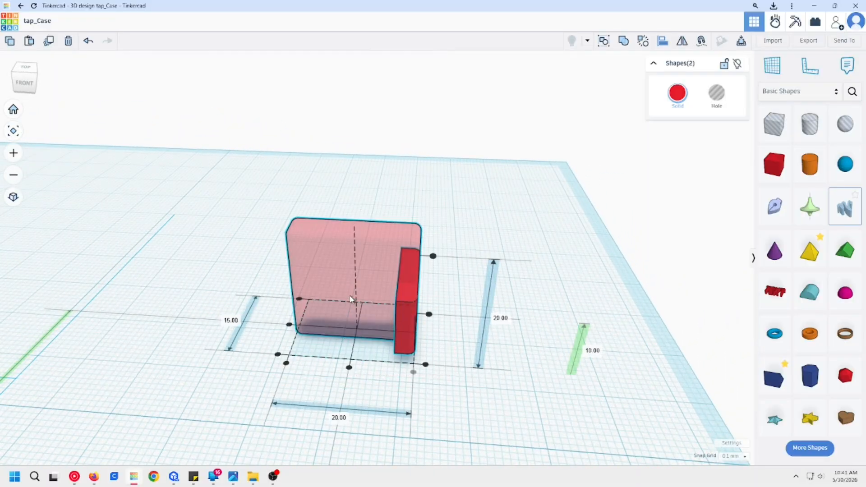
pyautogui.moveTo(442, 395); pyautogui.dragTo(450, 370, button='right')
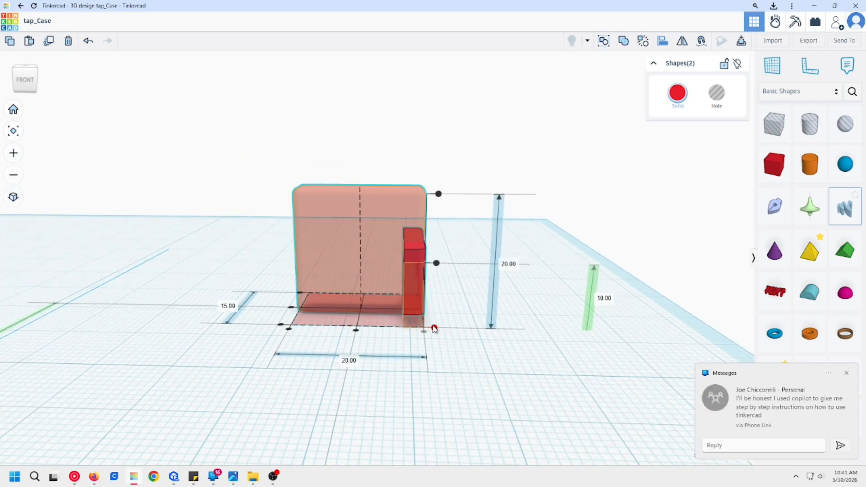
pyautogui.click(416, 289)
pyautogui.click(435, 316)
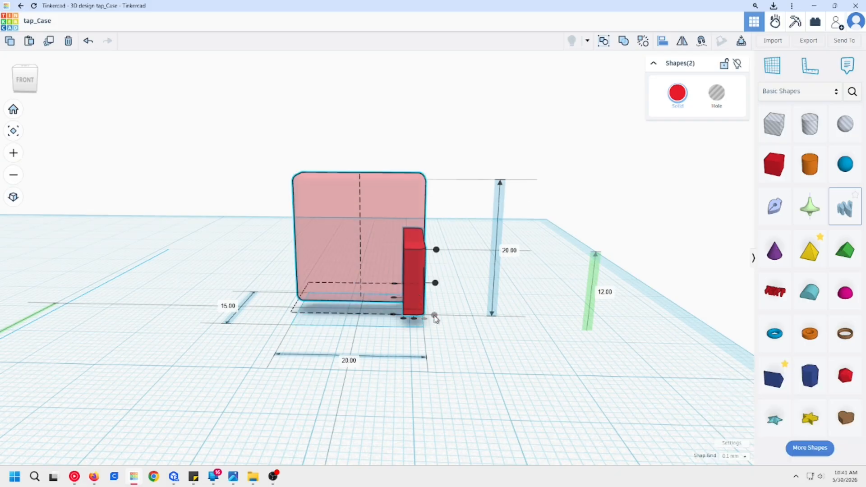
pyautogui.click(448, 337)
pyautogui.moveTo(448, 338); pyautogui.dragTo(466, 357, button='right')
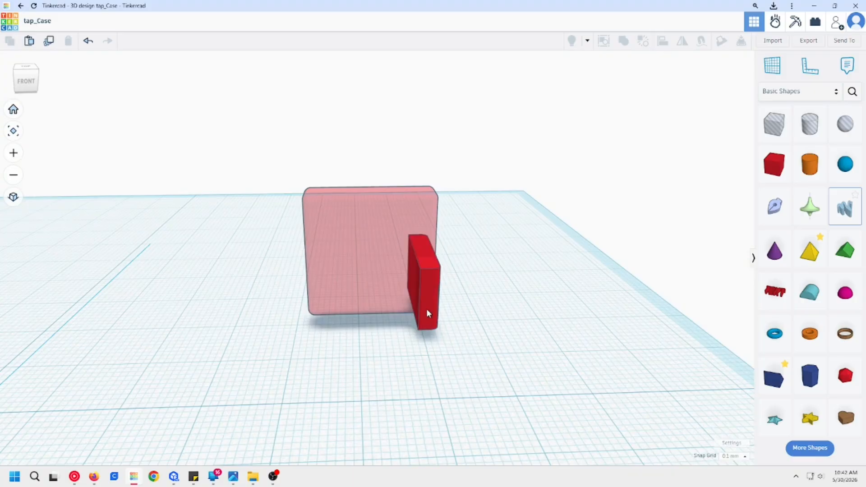
# Step: Hide the transparent box and ungroup the trimmed block into its component shapes
pyautogui.click(373, 251)
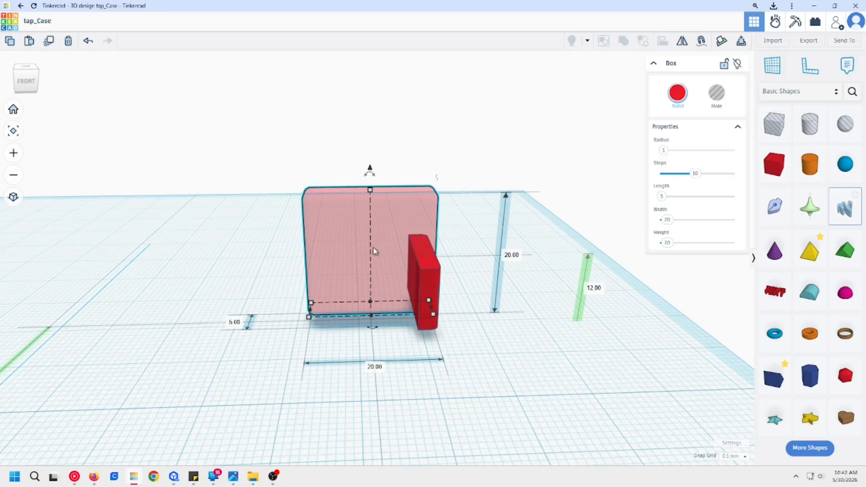
pyautogui.press('Delete')
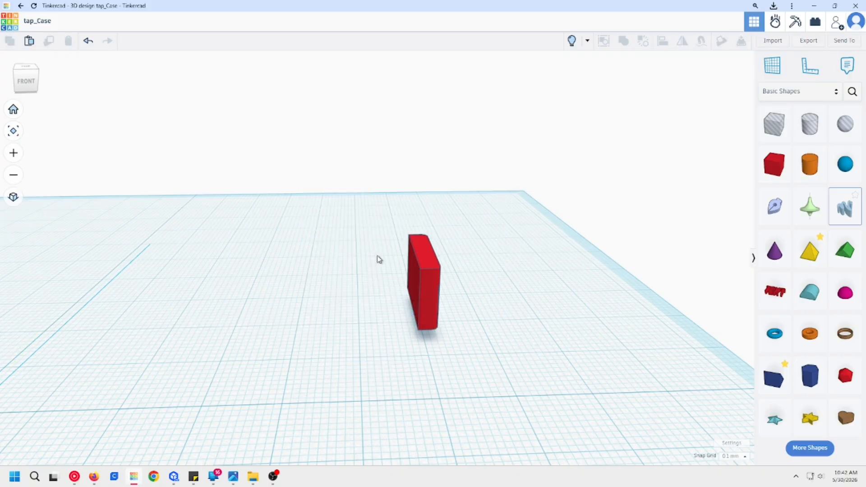
pyautogui.click(437, 319)
pyautogui.hotkey('ctrl', 'shift', 'g')
pyautogui.hotkey('ctrl', 'shift', 'g')
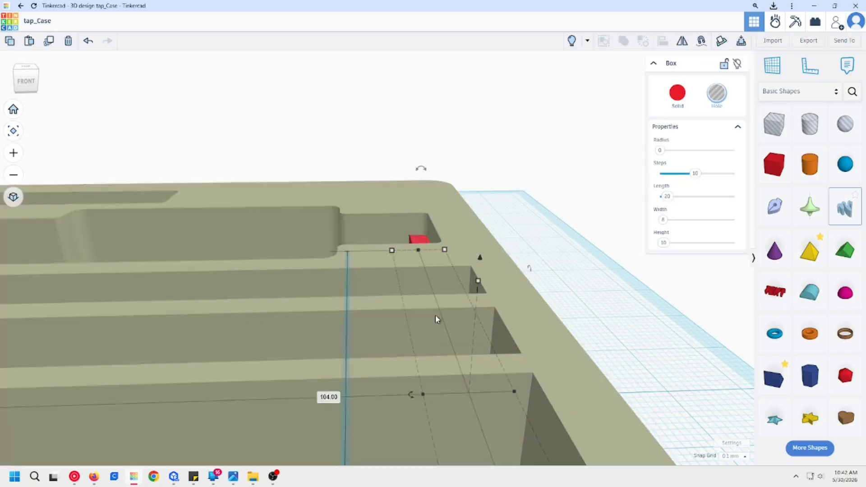
pyautogui.click(609, 268)
pyautogui.moveTo(609, 273); pyautogui.dragTo(578, 351, button='right')
pyautogui.click(347, 132)
pyautogui.press('Delete')
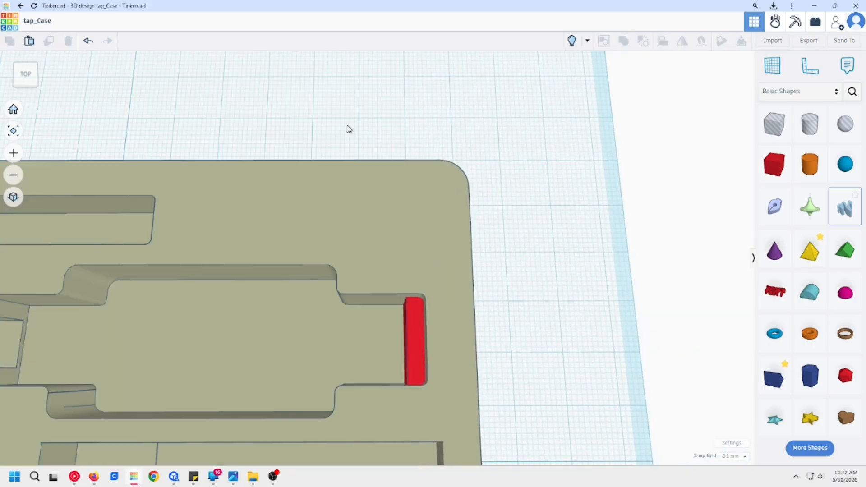
# Step: Show the hidden transparent box again and set the snap grid to 0.5 mm
pyautogui.click(410, 355)
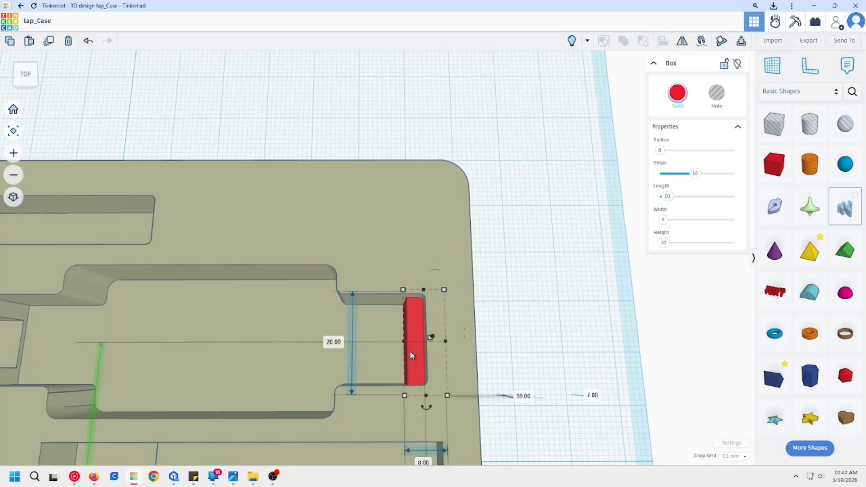
pyautogui.hotkey('ctrl', 'shift', 'h')
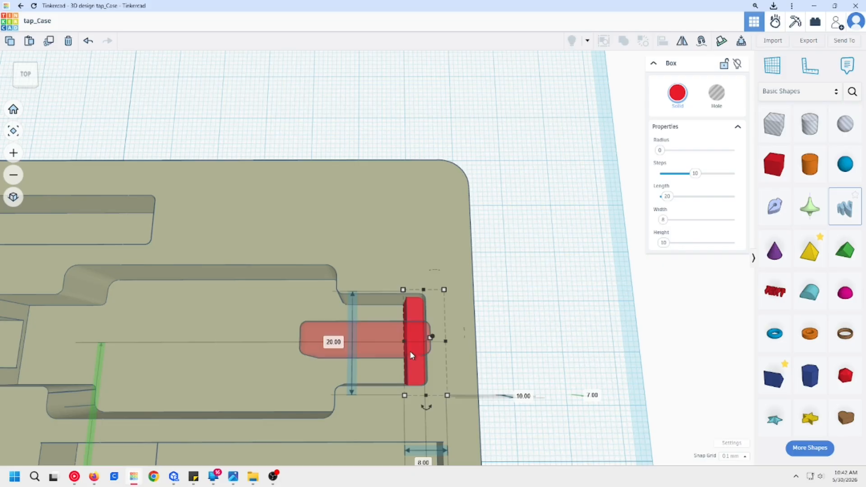
pyautogui.click(543, 351)
pyautogui.scroll(2, 546, 356)
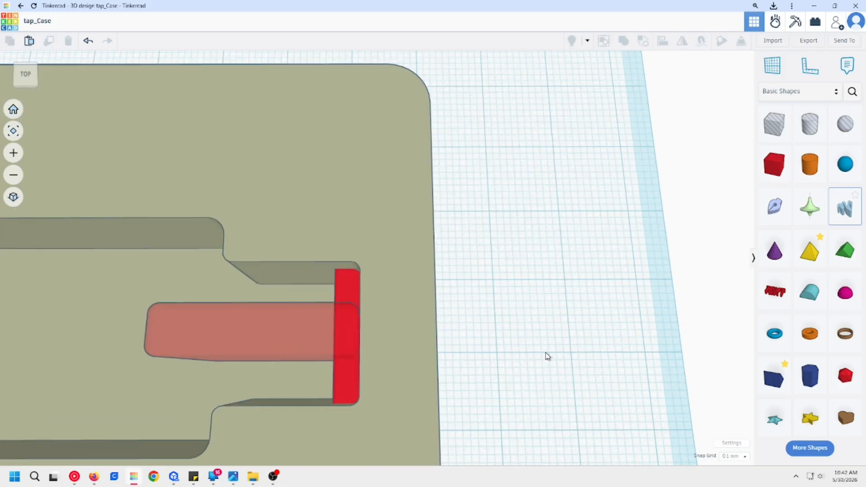
pyautogui.scroll(-3, 606, 327)
pyautogui.click(731, 457)
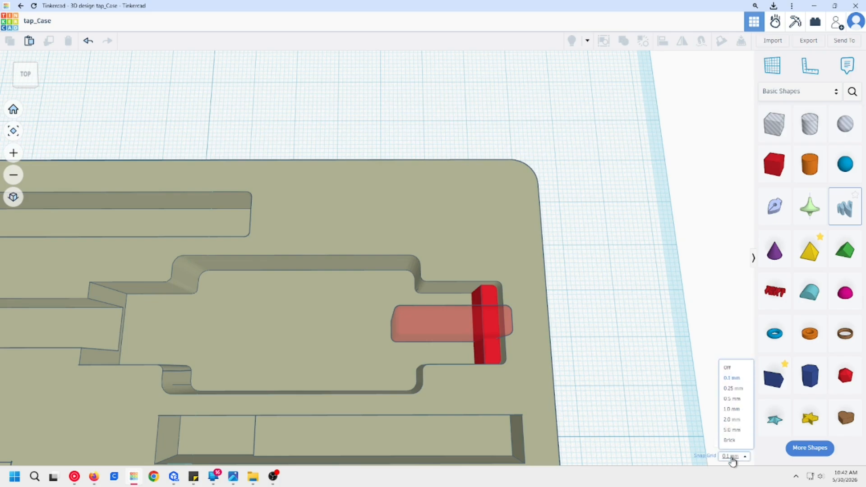
pyautogui.click(731, 399)
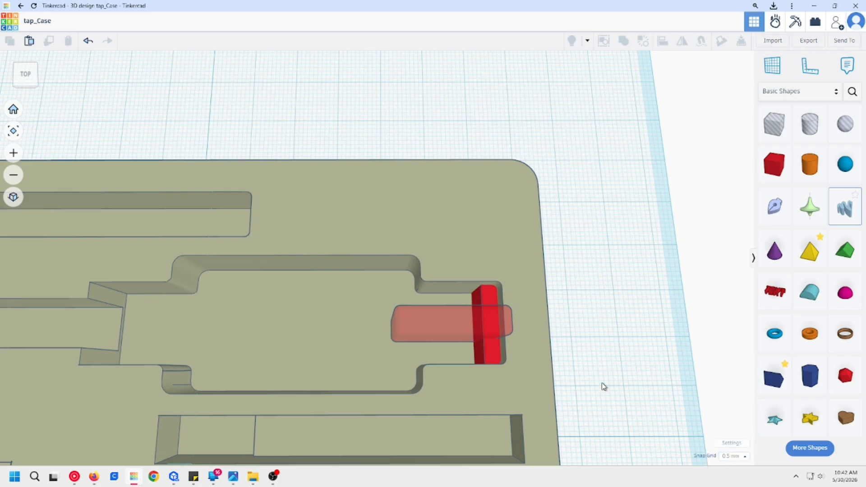
pyautogui.moveTo(602, 383); pyautogui.dragTo(527, 368, button='middle')
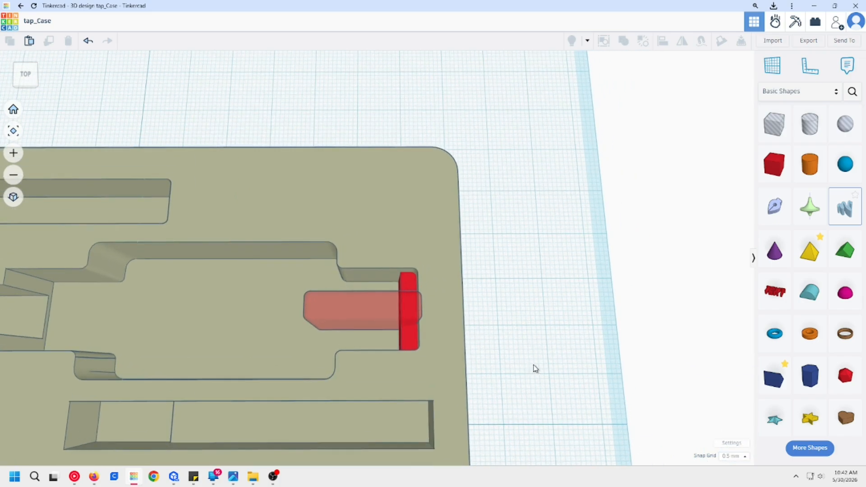
# Step: Hide the tap case and undo the ungrouping to restore the trimmed block
pyautogui.moveTo(528, 395); pyautogui.dragTo(422, 377)
pyautogui.press('Delete')
pyautogui.moveTo(485, 357); pyautogui.dragTo(359, 301)
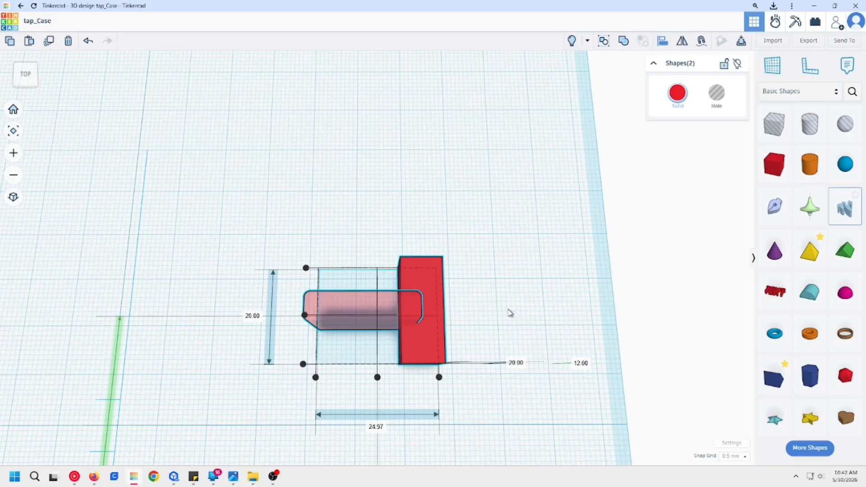
pyautogui.hotkey('ctrl', 'z')
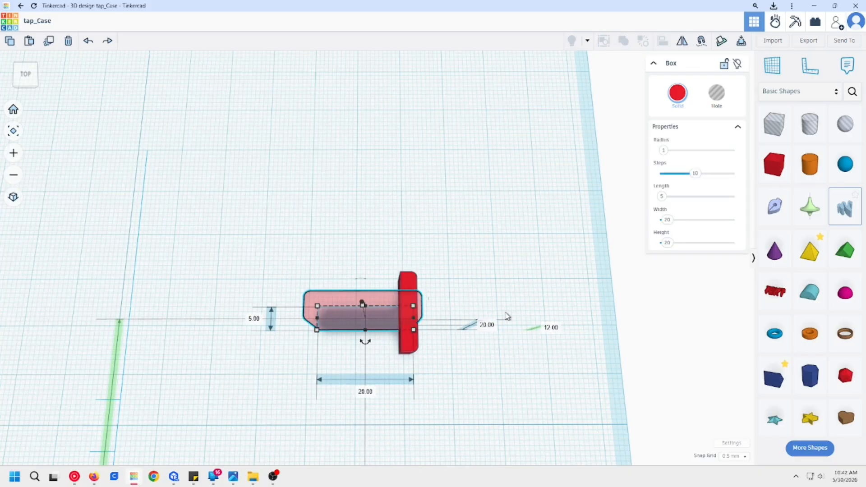
# Step: Align the transparent box with the centre of the trimmed block across the pocket's width
pyautogui.moveTo(495, 272); pyautogui.dragTo(347, 286)
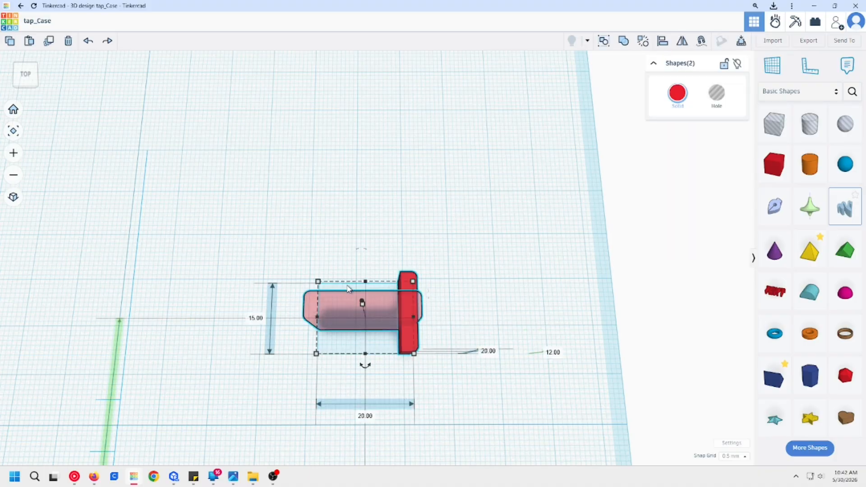
pyautogui.press('l')
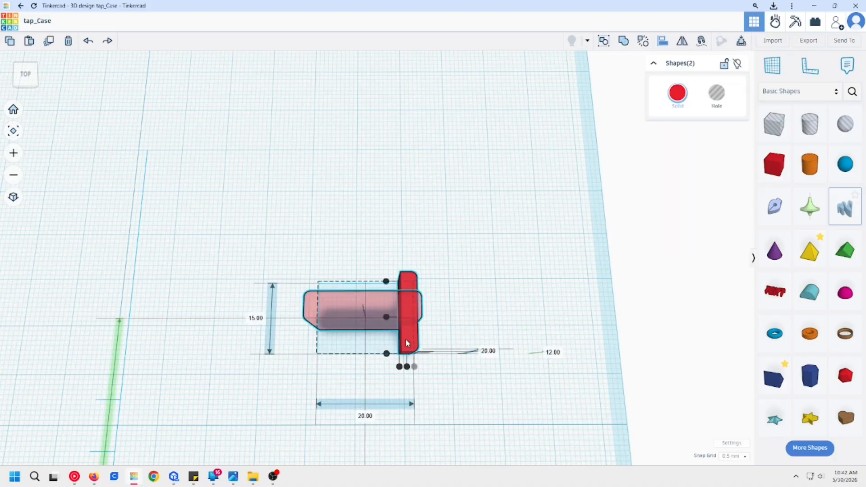
pyautogui.click(387, 316)
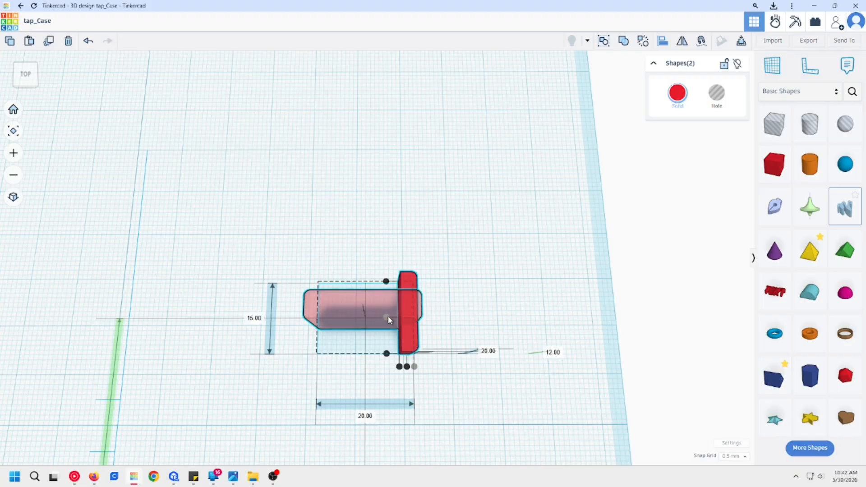
pyautogui.click(467, 303)
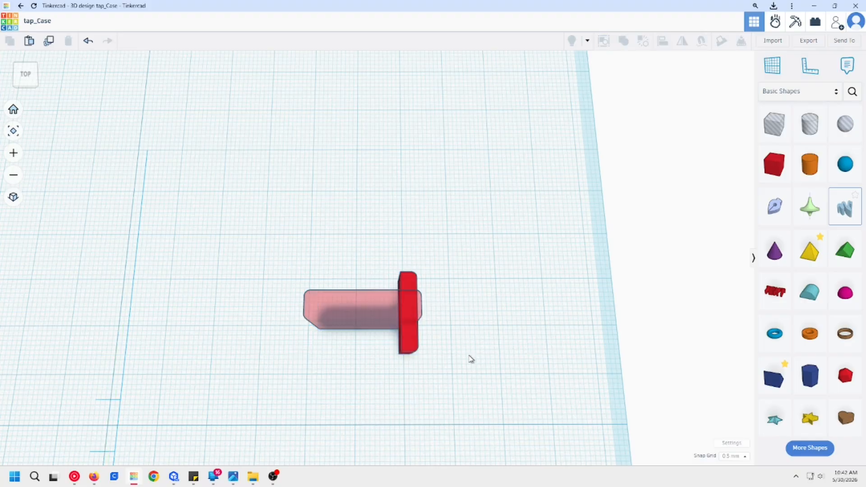
pyautogui.click(411, 350)
pyautogui.press('Delete')
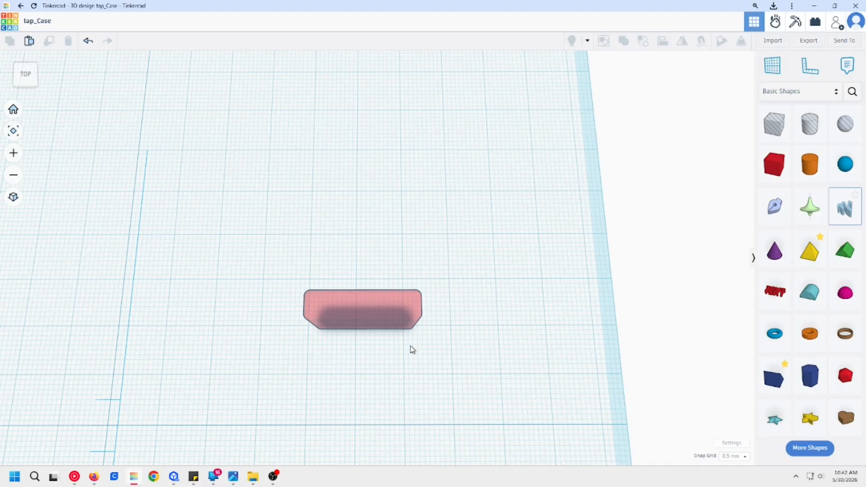
pyautogui.hotkey('ctrl', 'z')
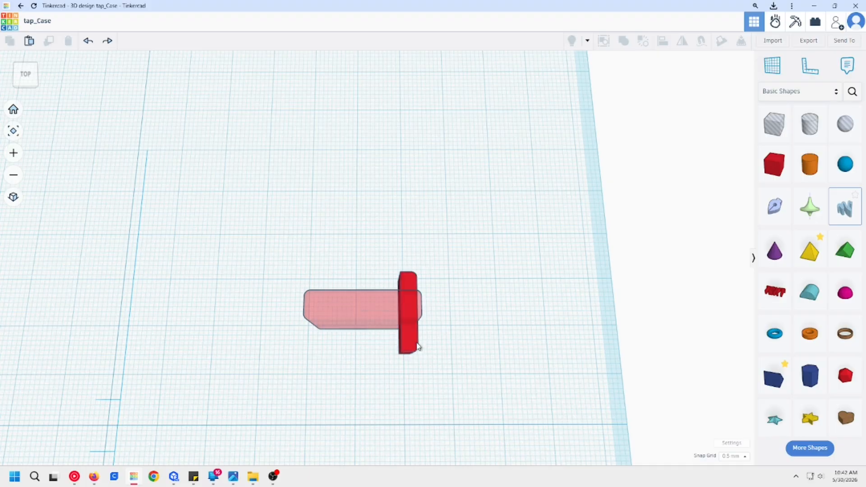
# Step: Ungroup the trimmed block through both group levels into its original component shapes
pyautogui.click(415, 346)
pyautogui.hotkey('ctrl', 'shift', 'g')
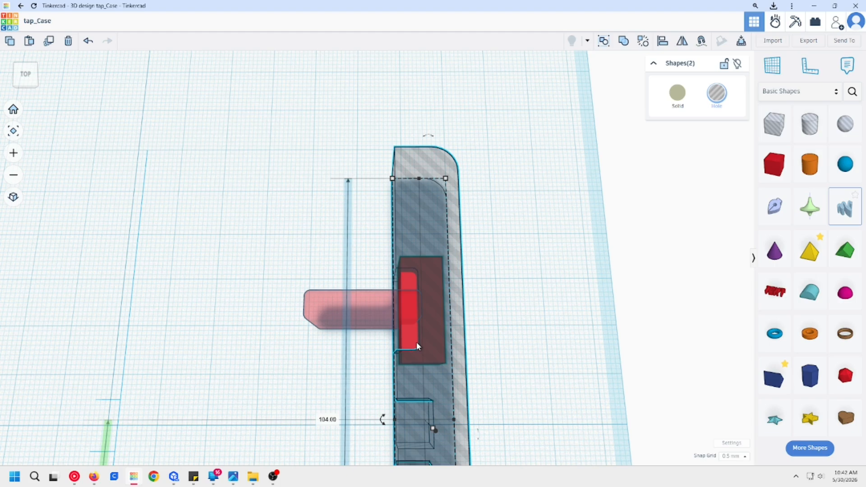
pyautogui.hotkey('ctrl', 'shift', 'g')
# Step: Delete the large hole box covering the tap case and the solid red block at the wide pocket's end
pyautogui.click(536, 343)
pyautogui.click(371, 119)
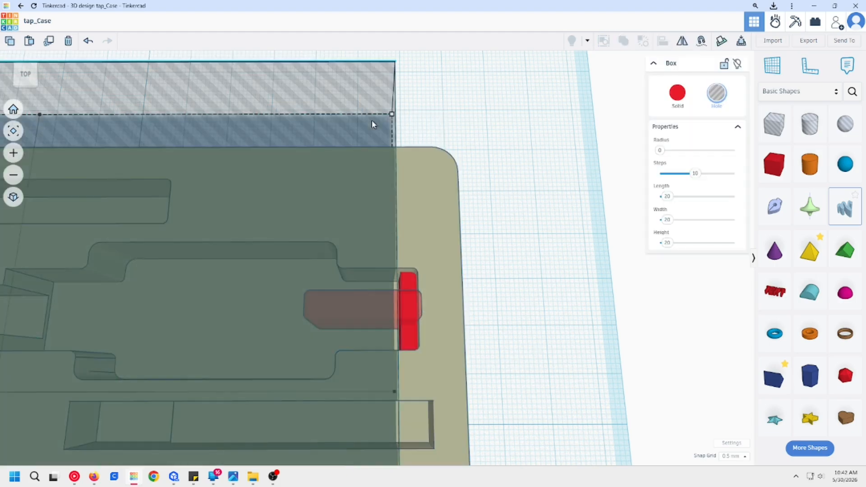
pyautogui.press('Delete')
pyautogui.click(407, 338)
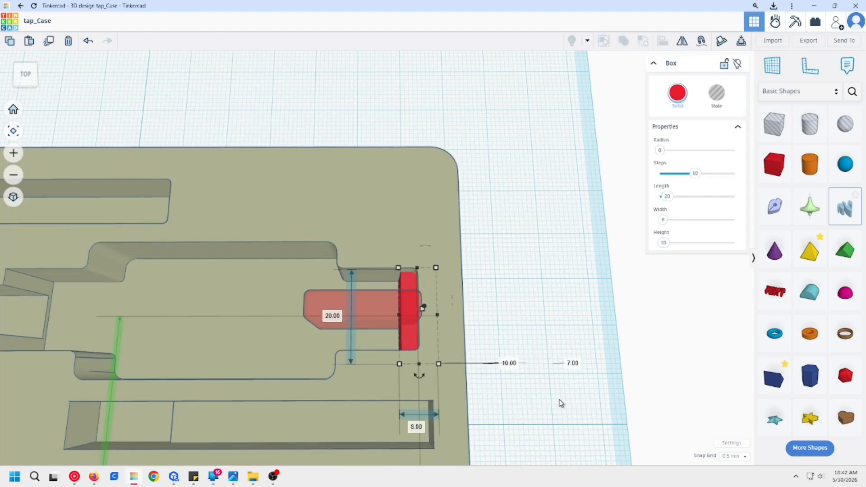
pyautogui.press('Delete')
# Step: Move the transparent rounded box 0.5 mm further into the wide pocket's end wall and cut it out of the tap case by grouping
pyautogui.click(390, 315)
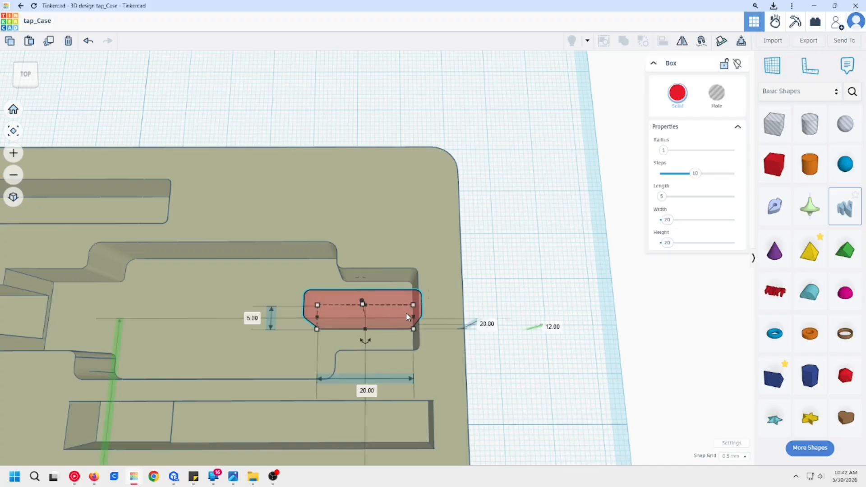
pyautogui.press('Right')
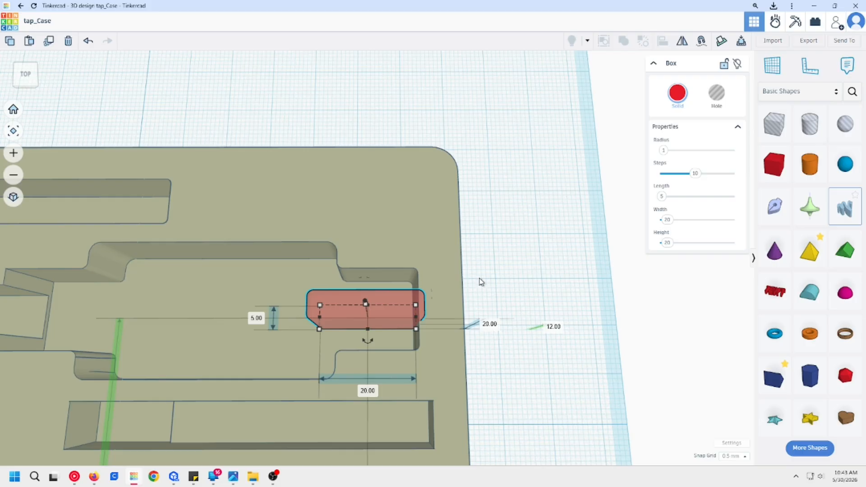
pyautogui.moveTo(501, 291); pyautogui.dragTo(355, 305)
pyautogui.hotkey('ctrl', 'g')
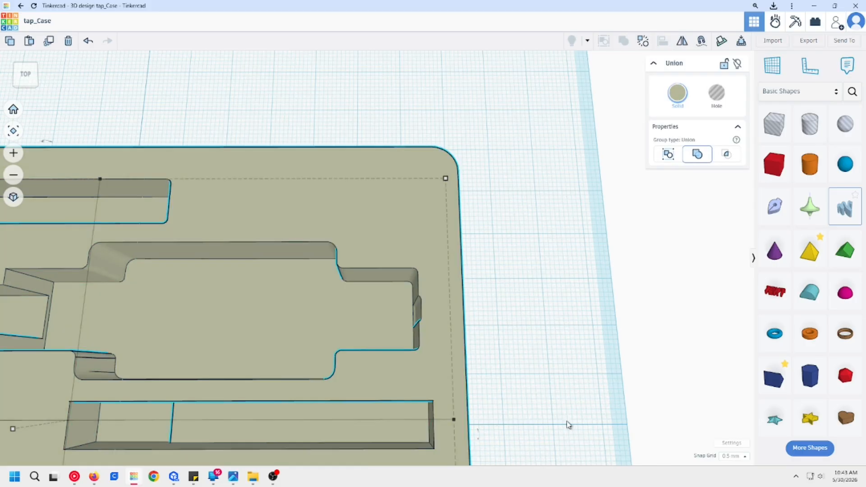
# Step: Examine the notch in the wide pocket's end wall and the whole tap case, and clear the selection
pyautogui.scroll(2, 568, 423)
pyautogui.moveTo(545, 403); pyautogui.dragTo(341, 335, button='right')
pyautogui.scroll(-2, 497, 349)
pyautogui.moveTo(467, 303); pyautogui.dragTo(574, 309, button='middle')
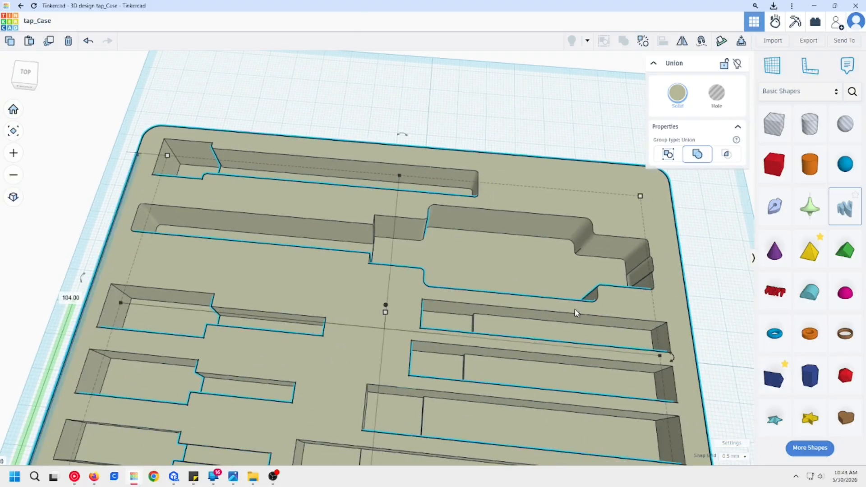
pyautogui.scroll(-2, 575, 309)
pyautogui.moveTo(587, 323); pyautogui.dragTo(523, 319, button='right')
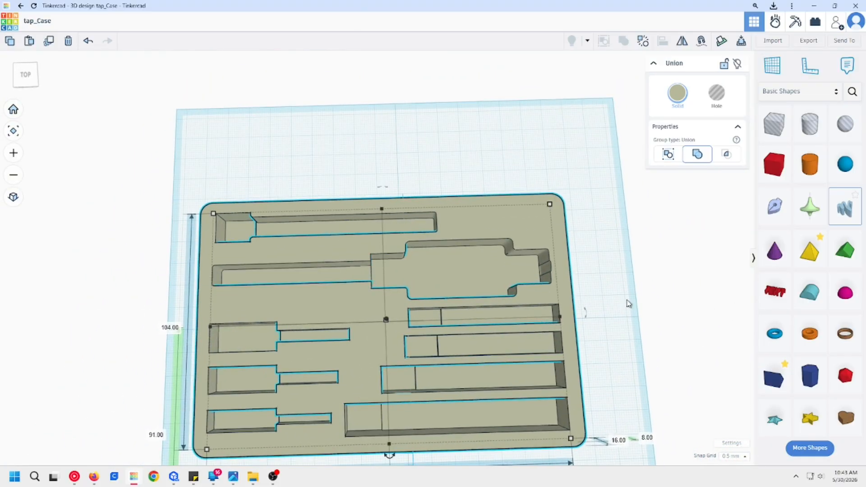
pyautogui.click(628, 303)
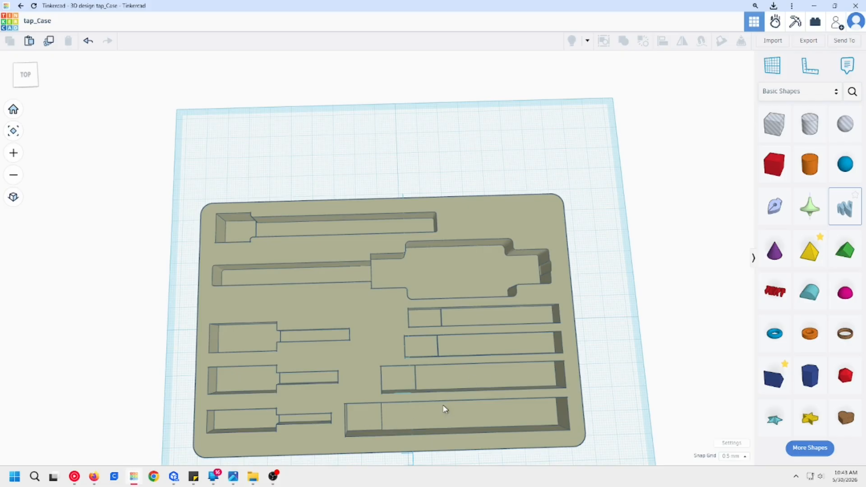